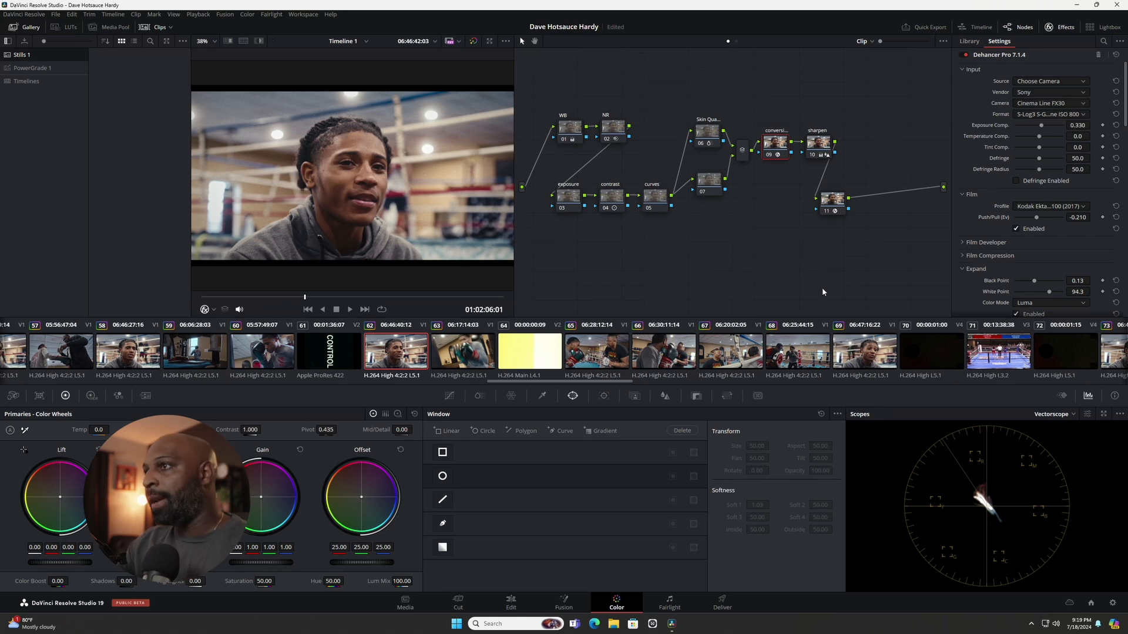
Browse the film stock profiles on the conversion node's Dehancer effect and keep Kodak Ektachrome E100 (2017) selected
{"action": "left_click", "coordinate": [616, 201]}
{"action": "left_click", "coordinate": [776, 144]}
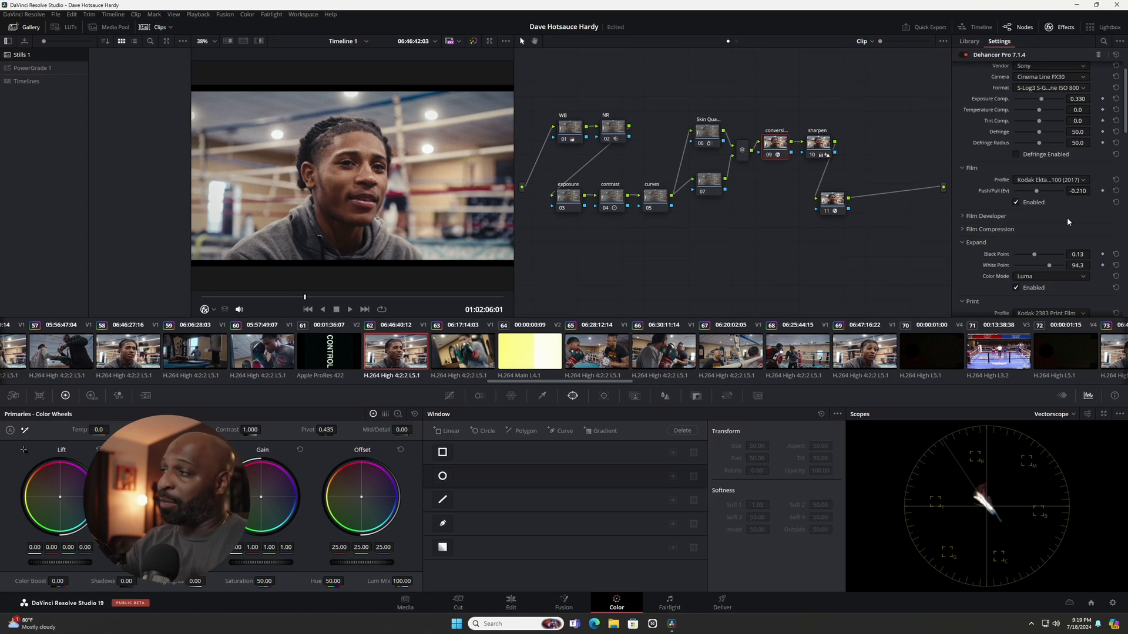
{"action": "left_click", "coordinate": [1070, 182]}
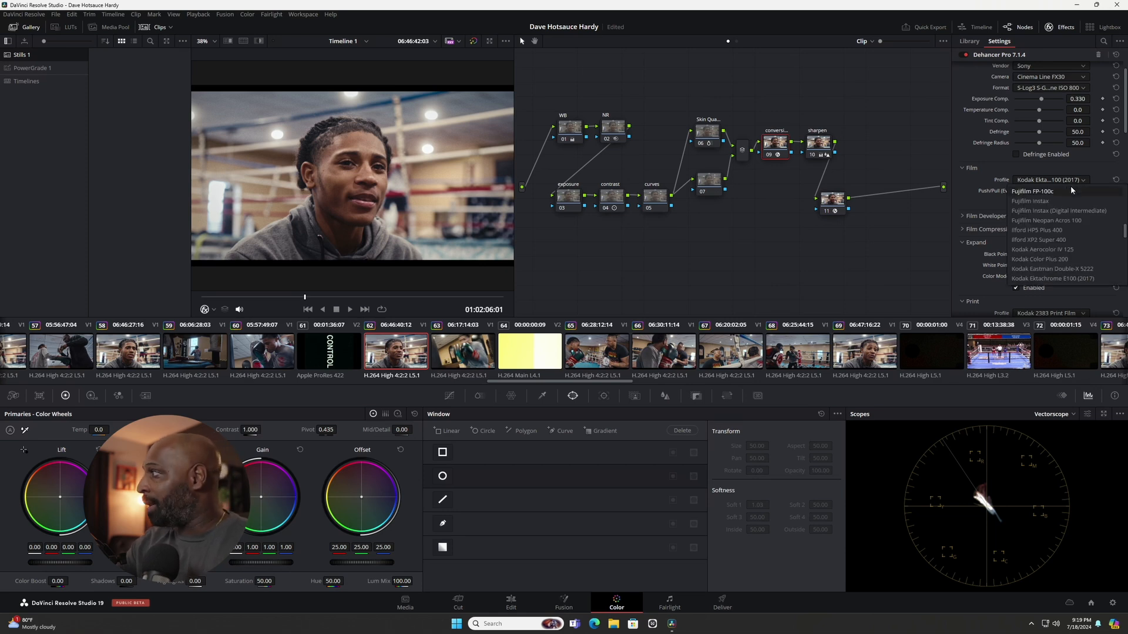
{"action": "scroll", "coordinate": [1069, 210], "scroll_direction": "up", "scroll_amount": 5}
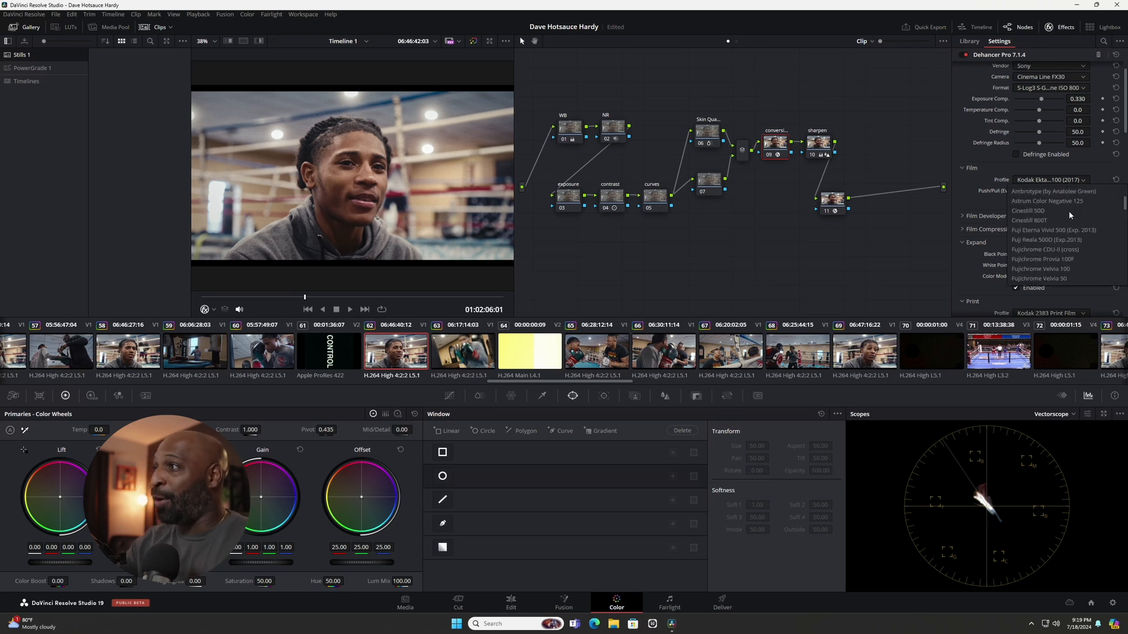
{"action": "scroll", "coordinate": [1070, 210], "scroll_direction": "up", "scroll_amount": 2}
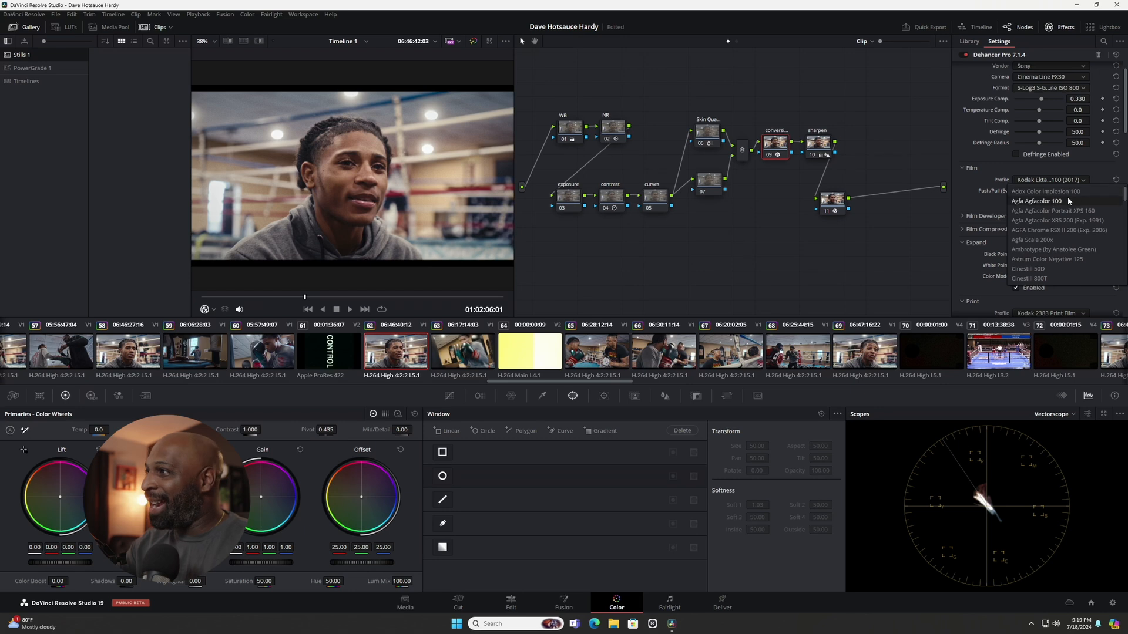
{"action": "scroll", "coordinate": [1065, 206], "scroll_direction": "down", "scroll_amount": 3}
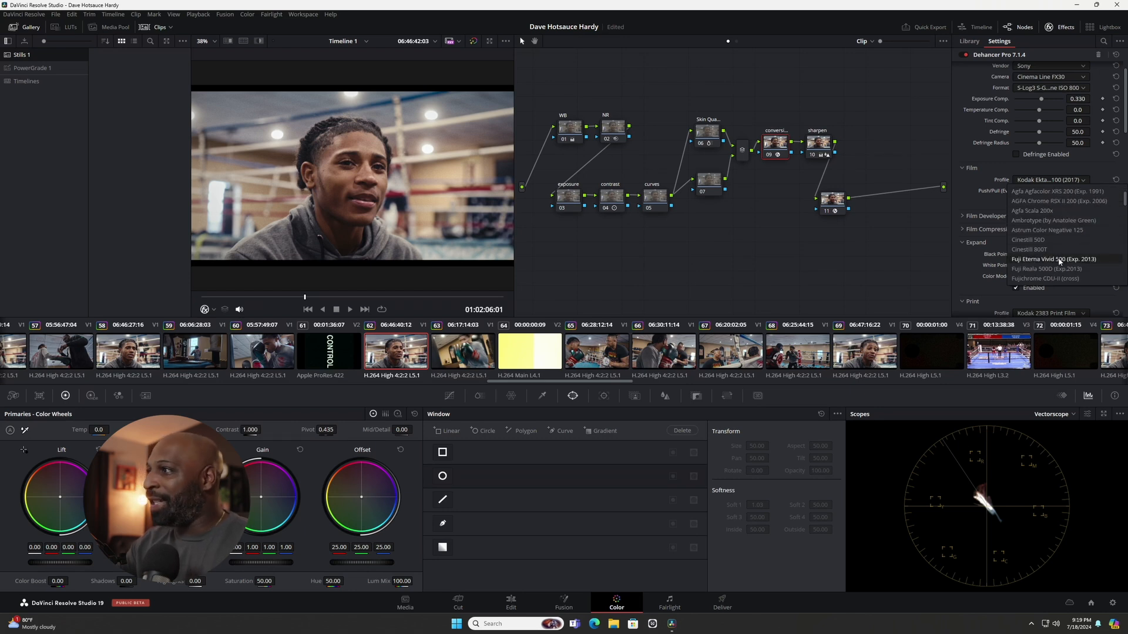
{"action": "scroll", "coordinate": [1060, 262], "scroll_direction": "down", "scroll_amount": 20}
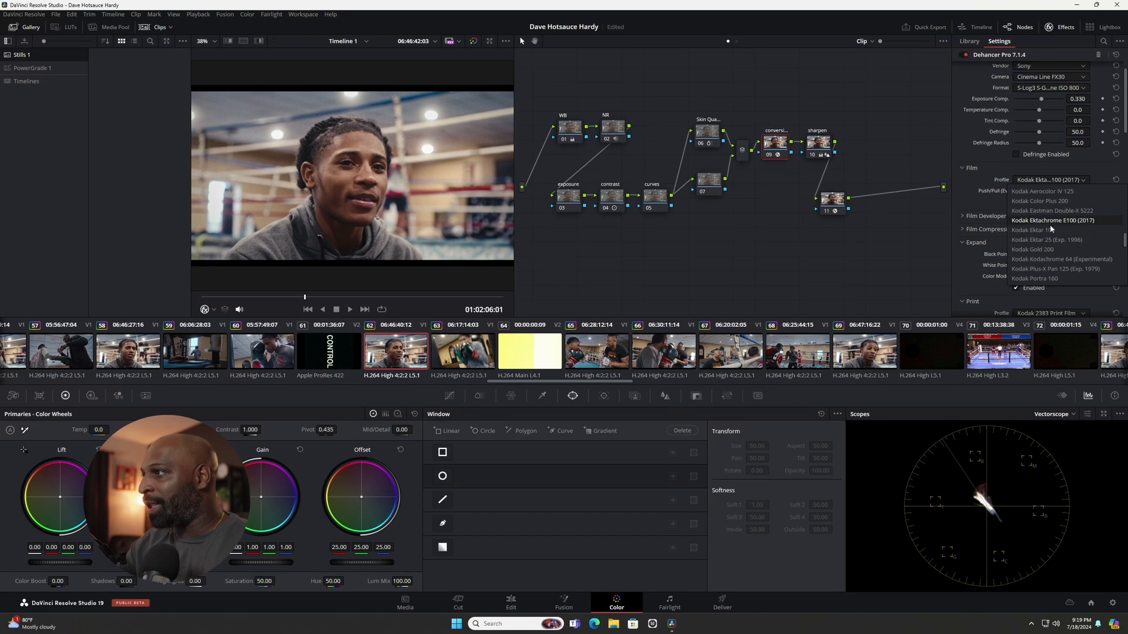
{"action": "scroll", "coordinate": [1052, 259], "scroll_direction": "down", "scroll_amount": 3}
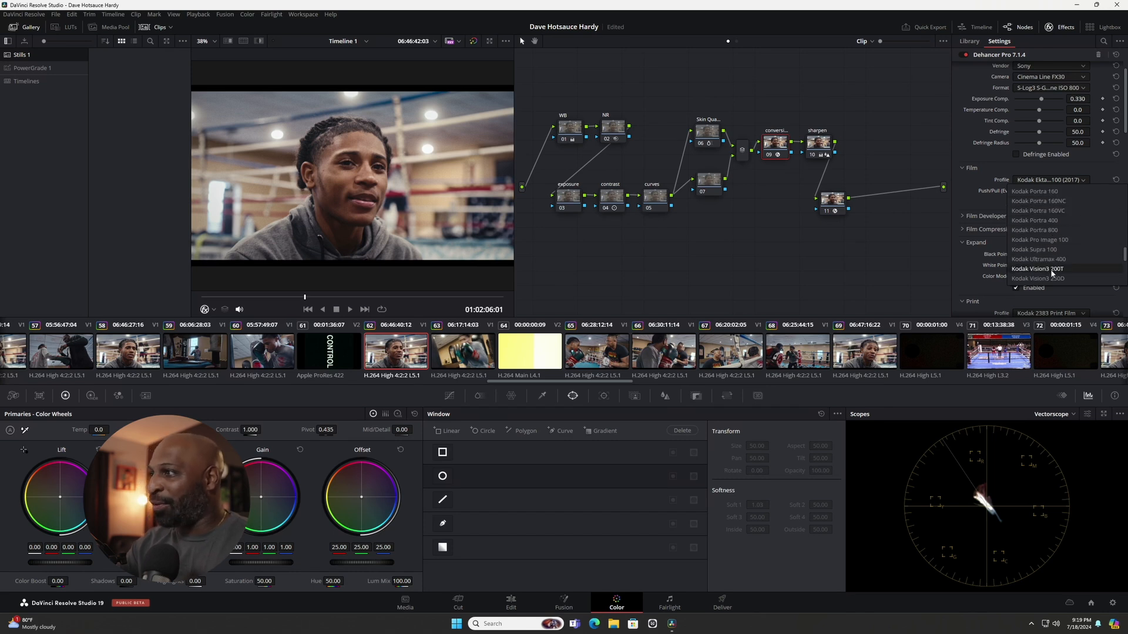
{"action": "scroll", "coordinate": [1053, 258], "scroll_direction": "down", "scroll_amount": 3}
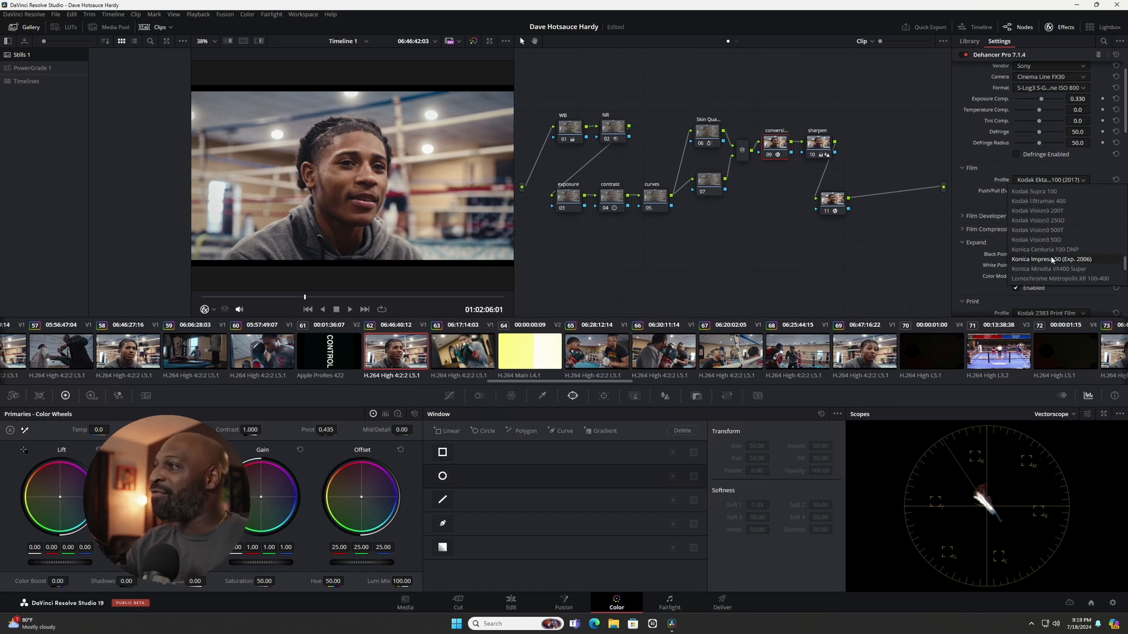
{"action": "scroll", "coordinate": [1052, 255], "scroll_direction": "down", "scroll_amount": 8}
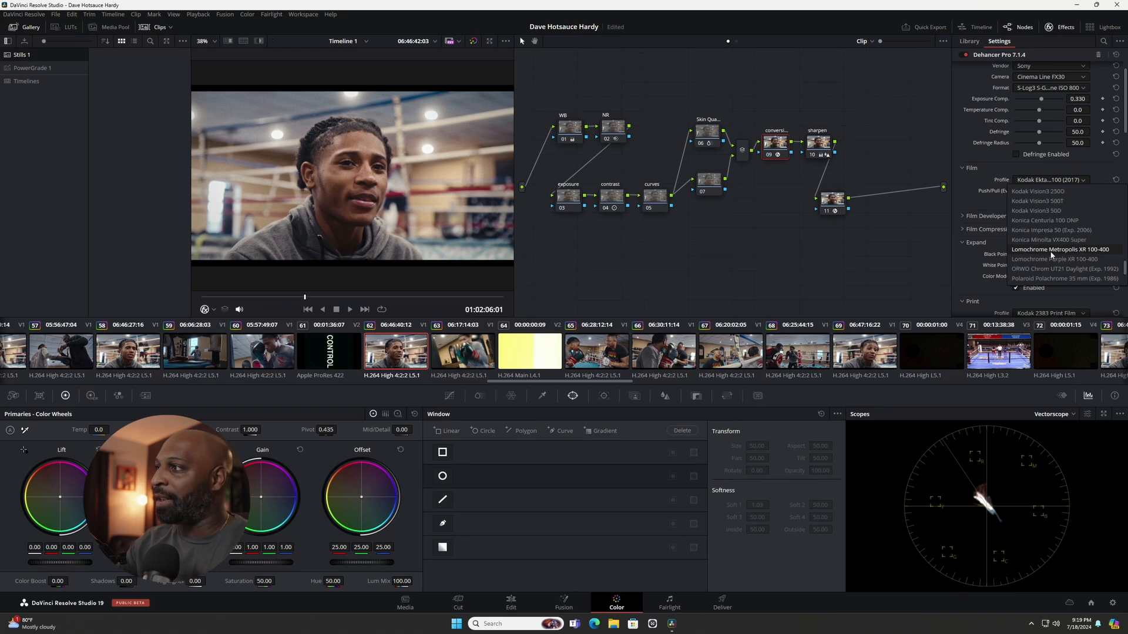
{"action": "scroll", "coordinate": [1052, 256], "scroll_direction": "up", "scroll_amount": 6}
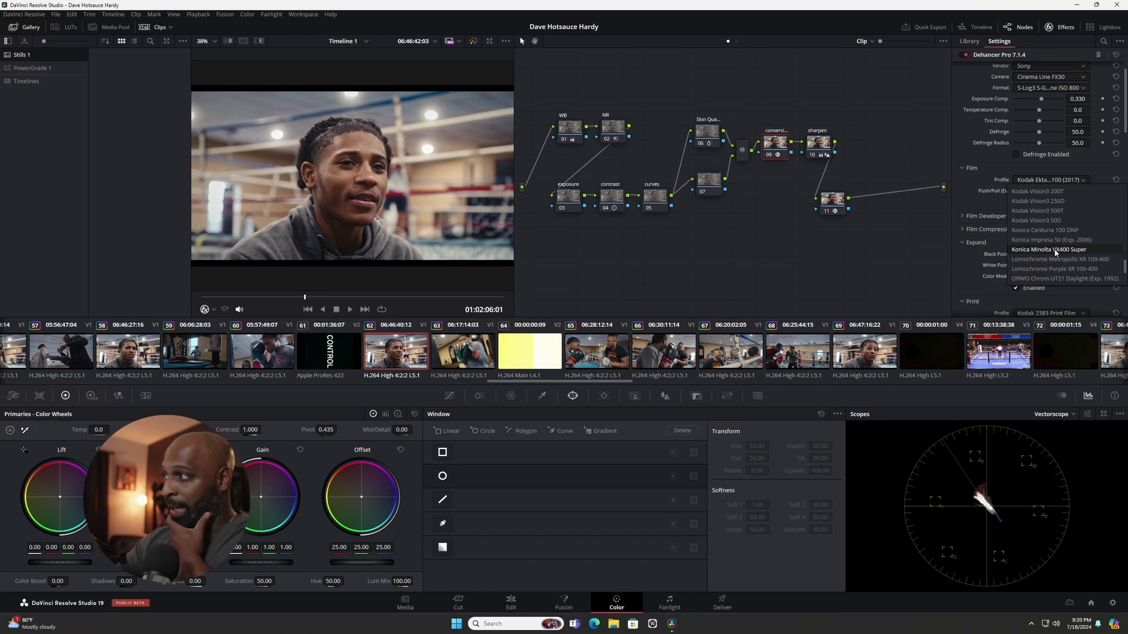
{"action": "scroll", "coordinate": [1056, 253], "scroll_direction": "up", "scroll_amount": 5}
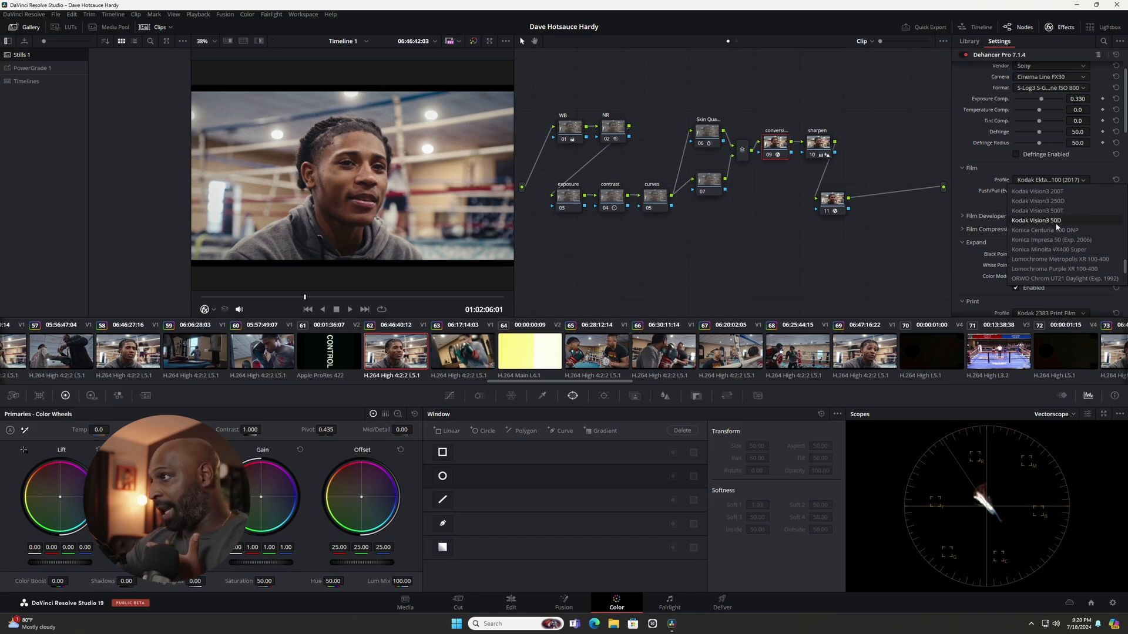
{"action": "scroll", "coordinate": [1052, 221], "scroll_direction": "up", "scroll_amount": 5}
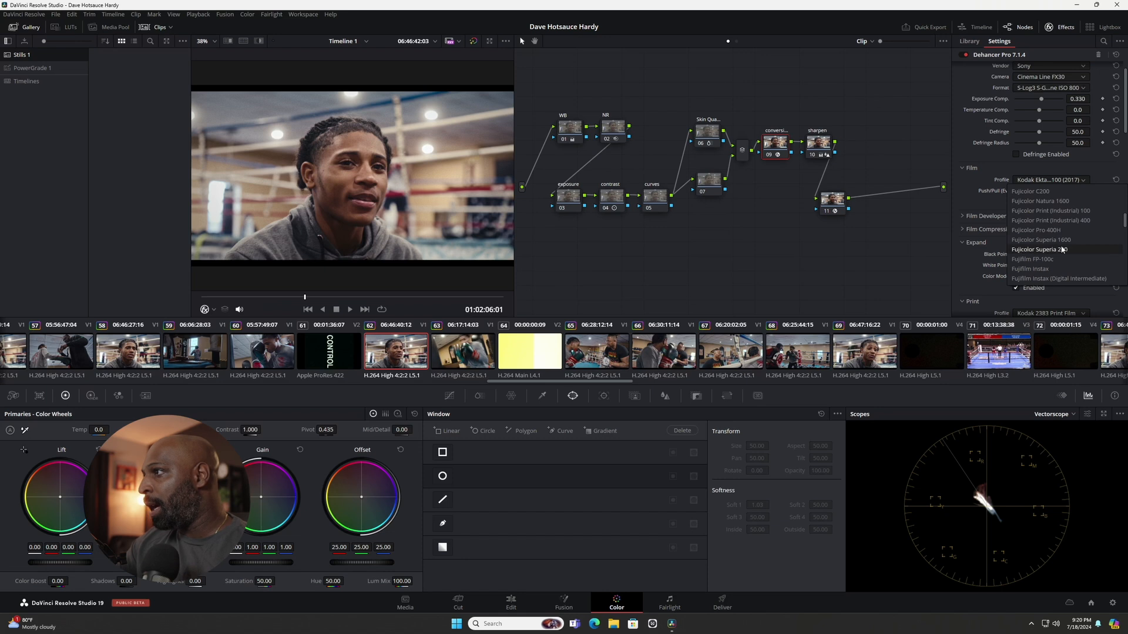
{"action": "scroll", "coordinate": [1062, 249], "scroll_direction": "down", "scroll_amount": 3}
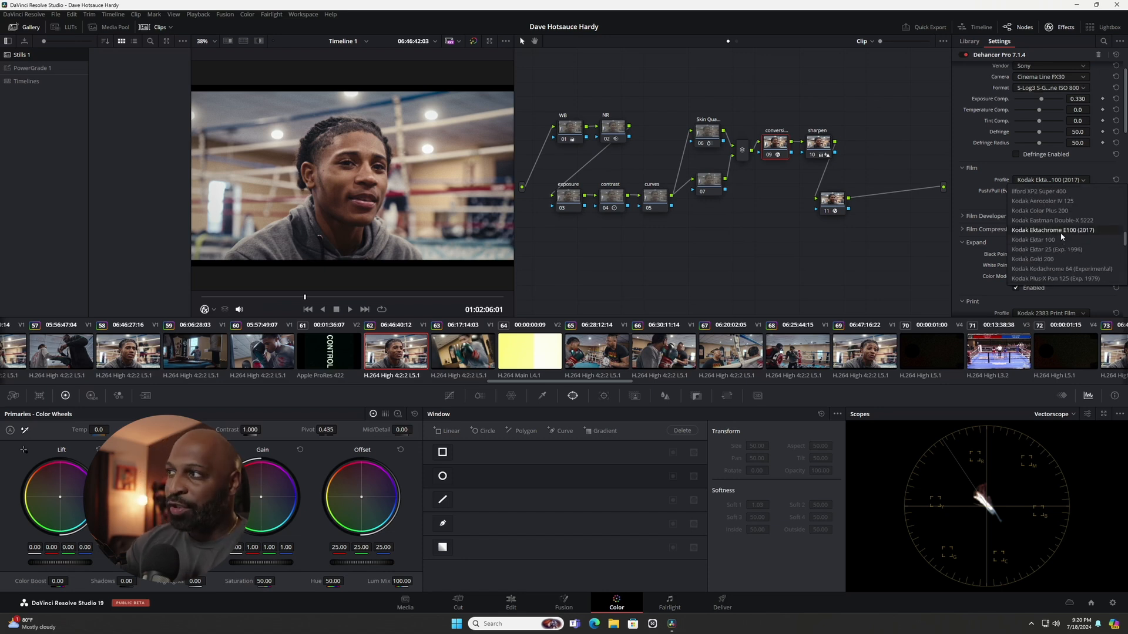
{"action": "left_click", "coordinate": [1060, 233]}
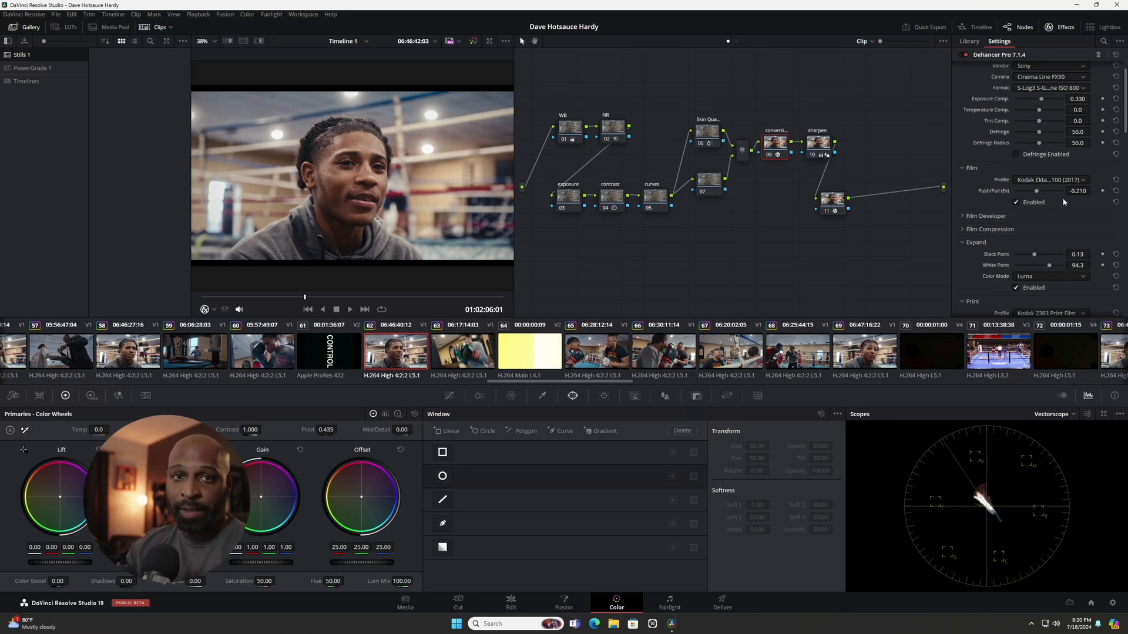
Set the film Push/Pull to about -0.166, with Film Developer Contrast Boost at about 10.1 and Gamma Correction at about -10.6
{"action": "left_click_drag", "start_coordinate": [1038, 194], "coordinate": [1038, 196]}
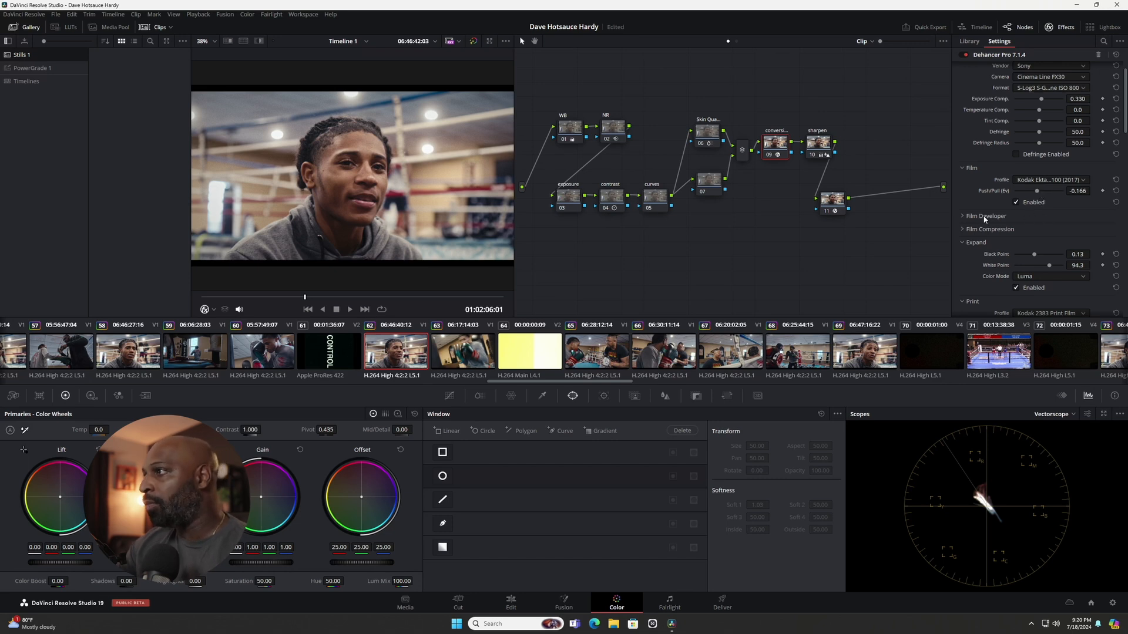
{"action": "left_click", "coordinate": [963, 216]}
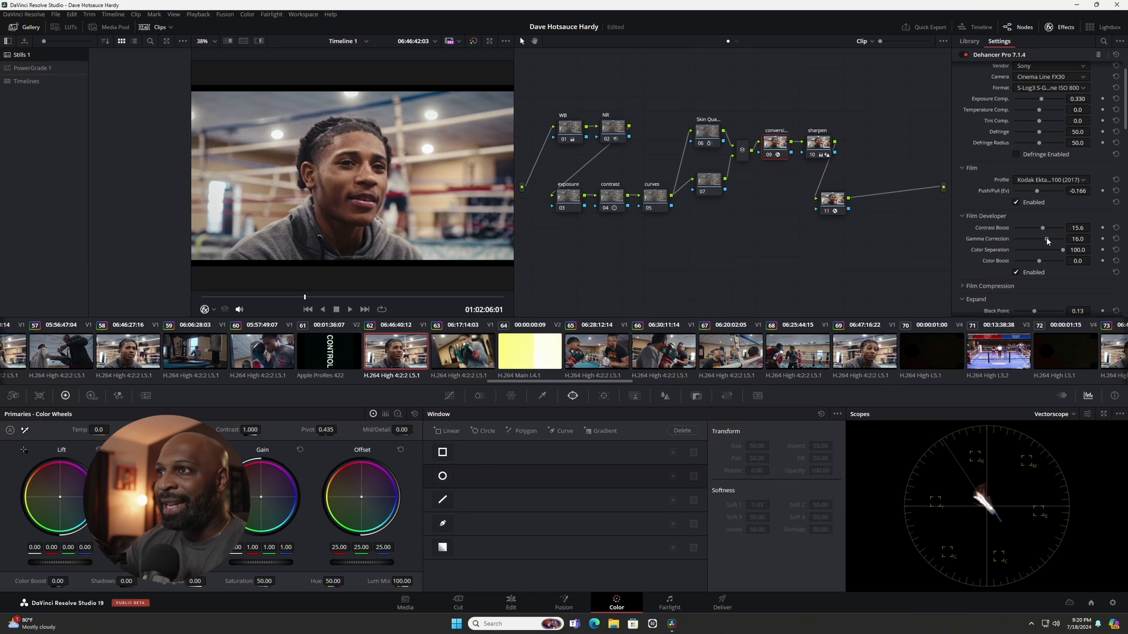
{"action": "left_click_drag", "start_coordinate": [1046, 241], "coordinate": [1042, 242]}
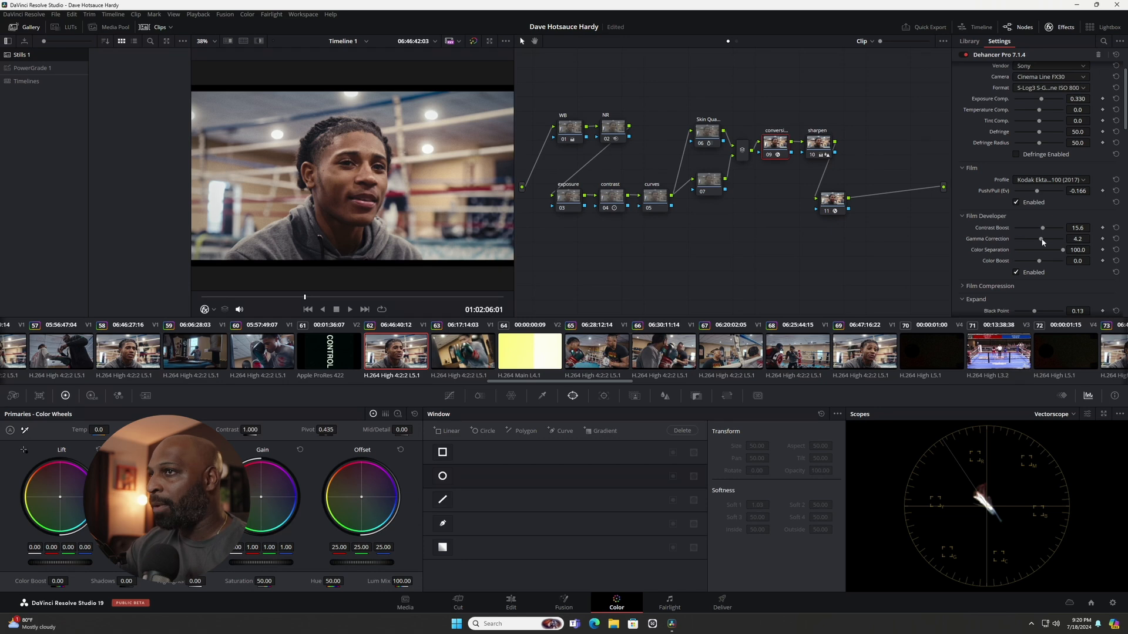
{"action": "mouse_move", "coordinate": [1043, 241]}
{"action": "left_mouse_down"}
{"action": "mouse_move", "coordinate": [1029, 243]}
{"action": "mouse_move", "coordinate": [1042, 232]}
{"action": "left_mouse_up"}
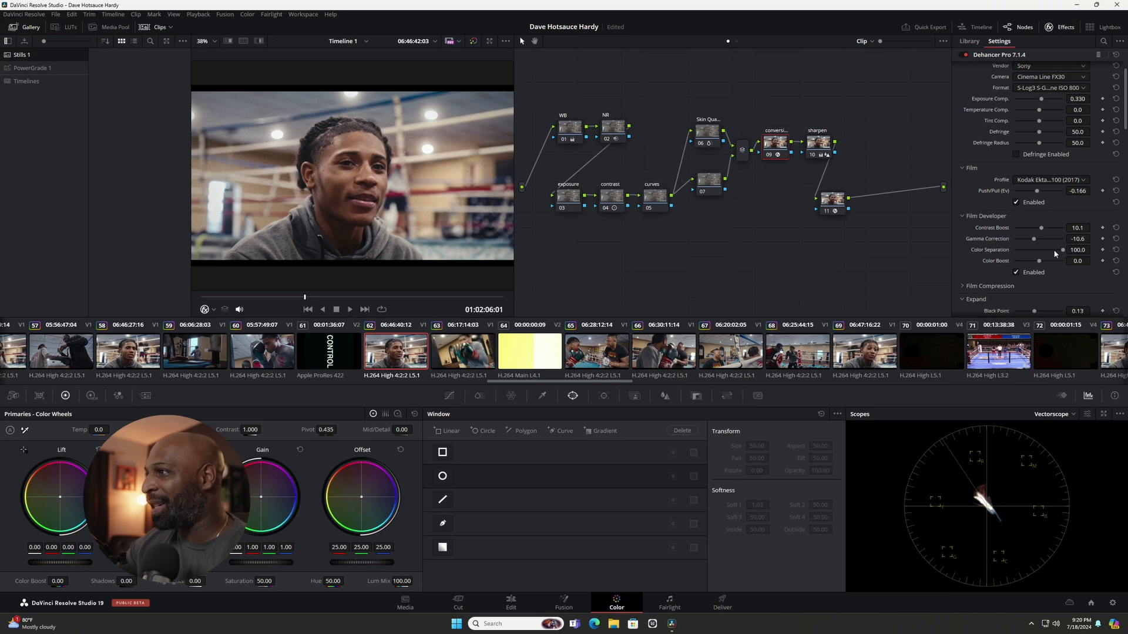
Adjust Film Compression, setting White Point to about 64.1 and Tonal Range to about 53.2
{"action": "scroll", "coordinate": [993, 253], "scroll_direction": "down", "scroll_amount": 1}
{"action": "left_click", "coordinate": [962, 260]}
{"action": "scroll", "coordinate": [969, 270], "scroll_direction": "down", "scroll_amount": 1}
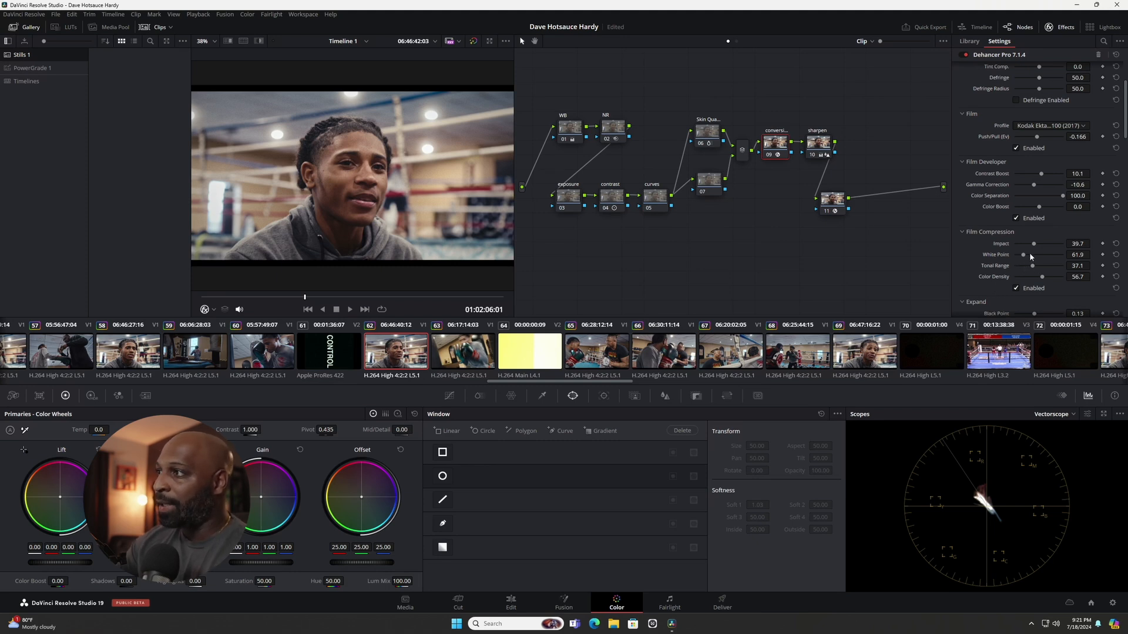
{"action": "left_click_drag", "start_coordinate": [1026, 257], "coordinate": [1037, 268]}
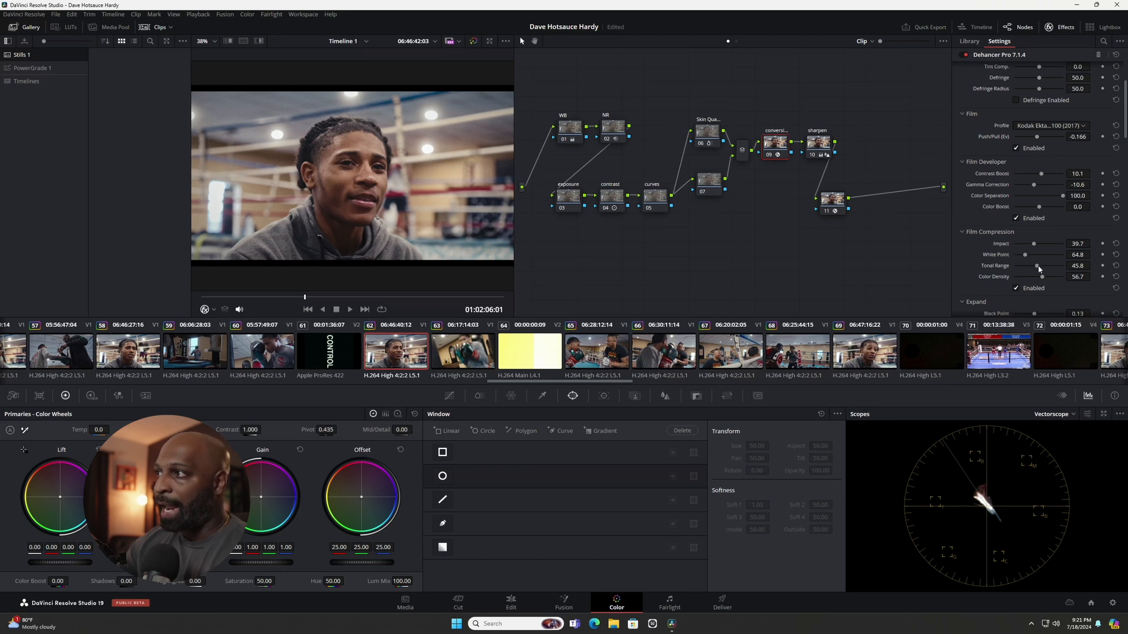
{"action": "left_click_drag", "start_coordinate": [1038, 269], "coordinate": [1039, 268]}
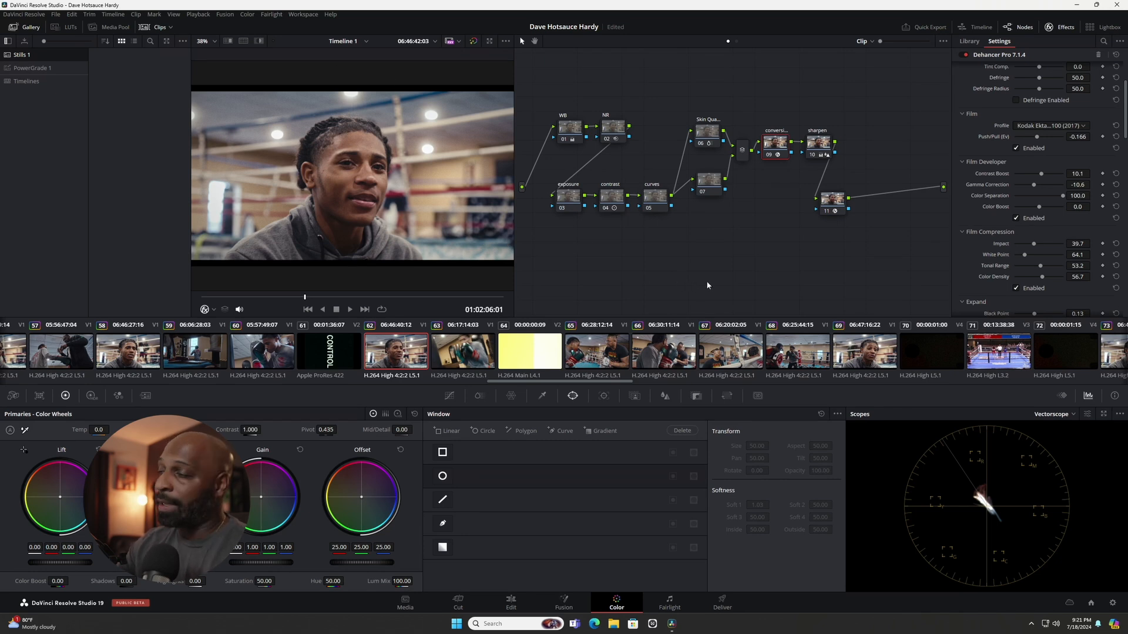
In the Expand settings, keep the Luma color mode and set Black Point to about 2.03 and White Point to about 88.6
{"action": "scroll", "coordinate": [1008, 249], "scroll_direction": "down", "scroll_amount": 3}
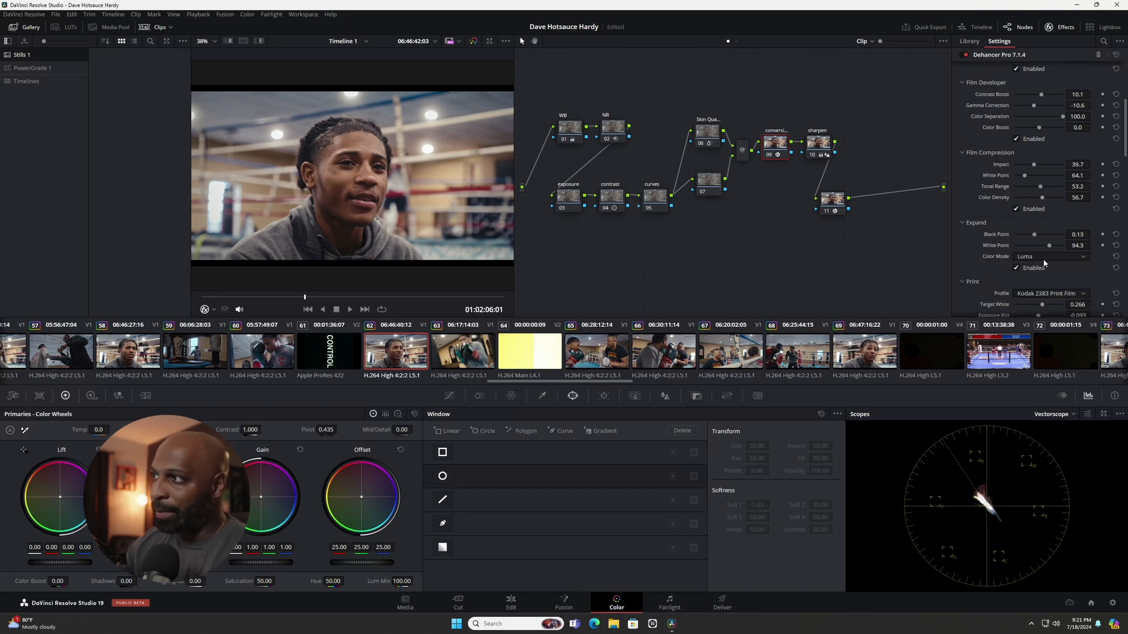
{"action": "left_click", "coordinate": [1044, 259]}
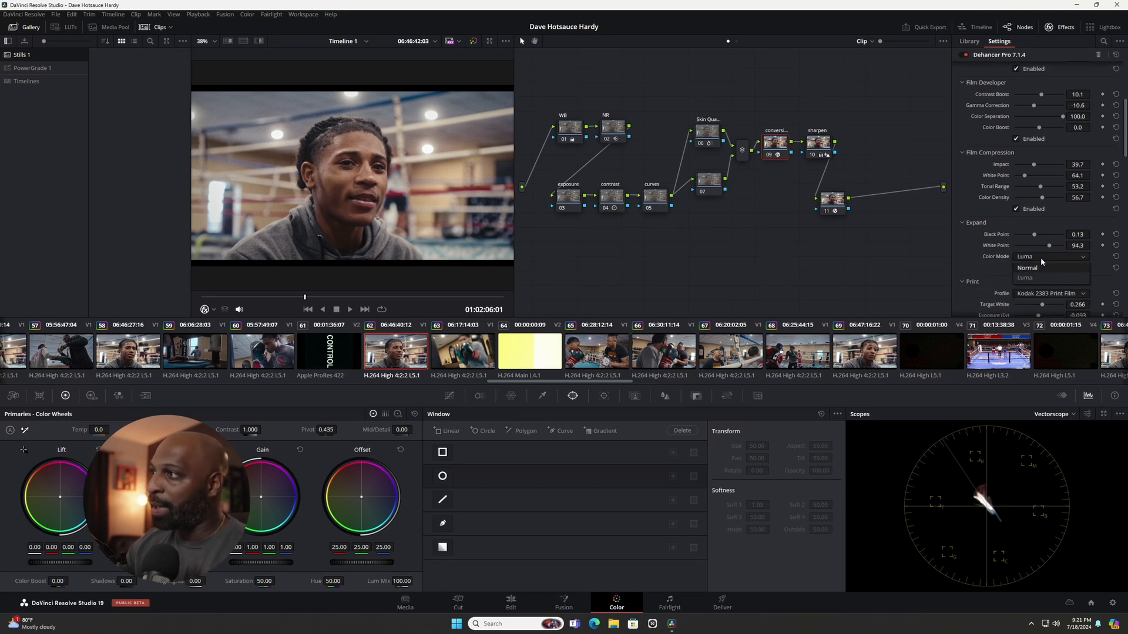
{"action": "left_click", "coordinate": [1043, 257]}
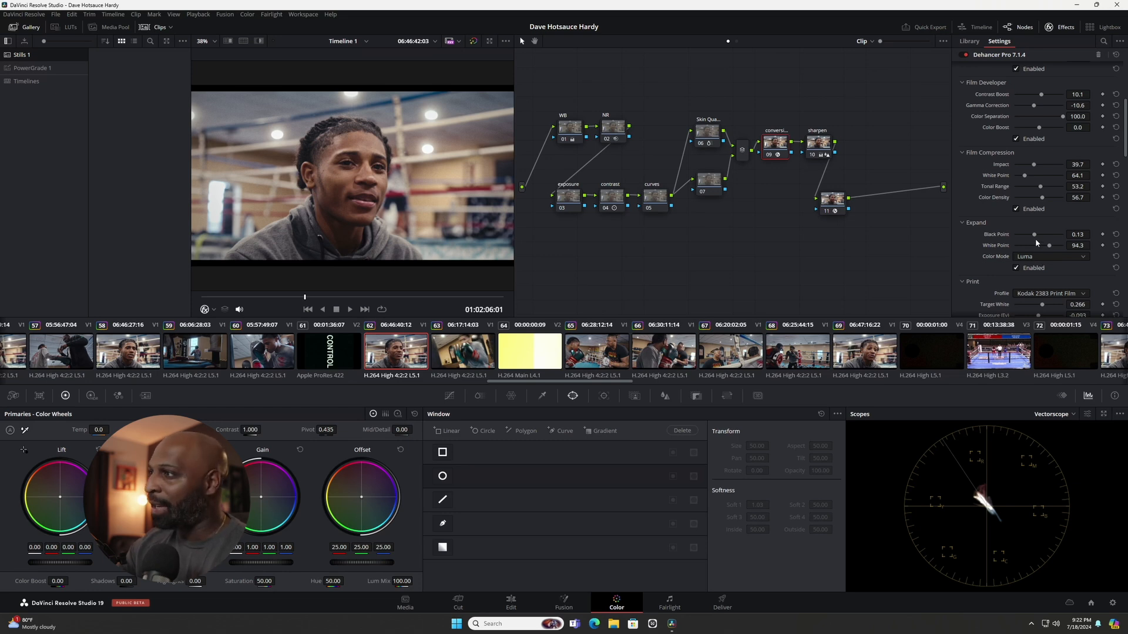
{"action": "left_click_drag", "start_coordinate": [1035, 235], "coordinate": [1047, 247]}
Try the Fujifilm 3513 Print film, Kodak Endura Glossy Paper and Cineon Film Log print profiles on the image
{"action": "scroll", "coordinate": [971, 260], "scroll_direction": "down", "scroll_amount": 3}
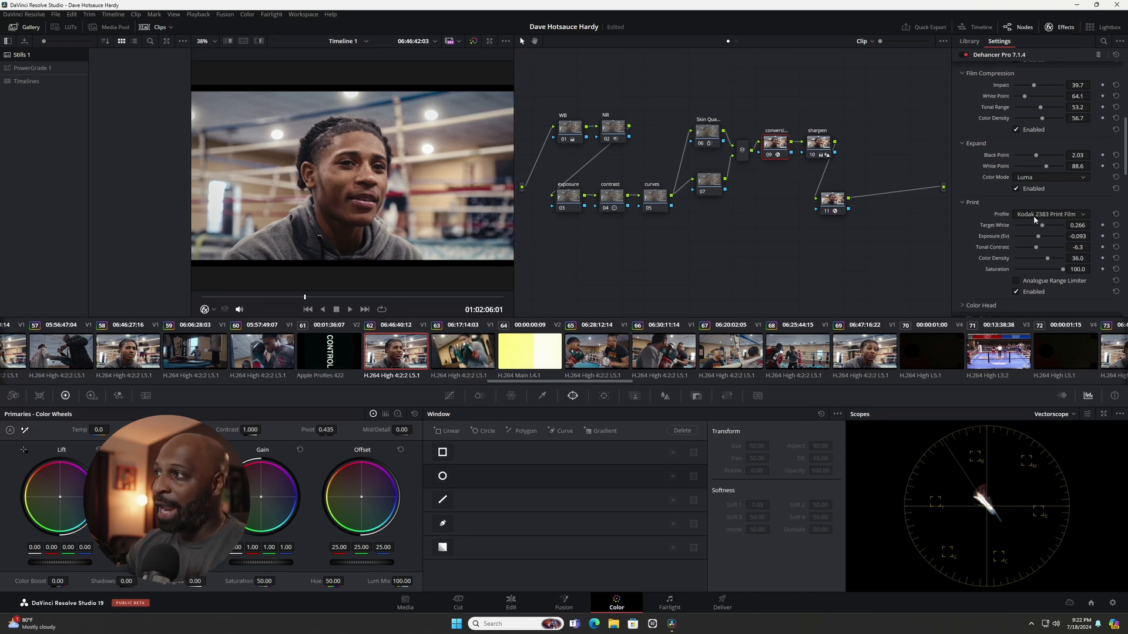
{"action": "left_click", "coordinate": [1051, 218]}
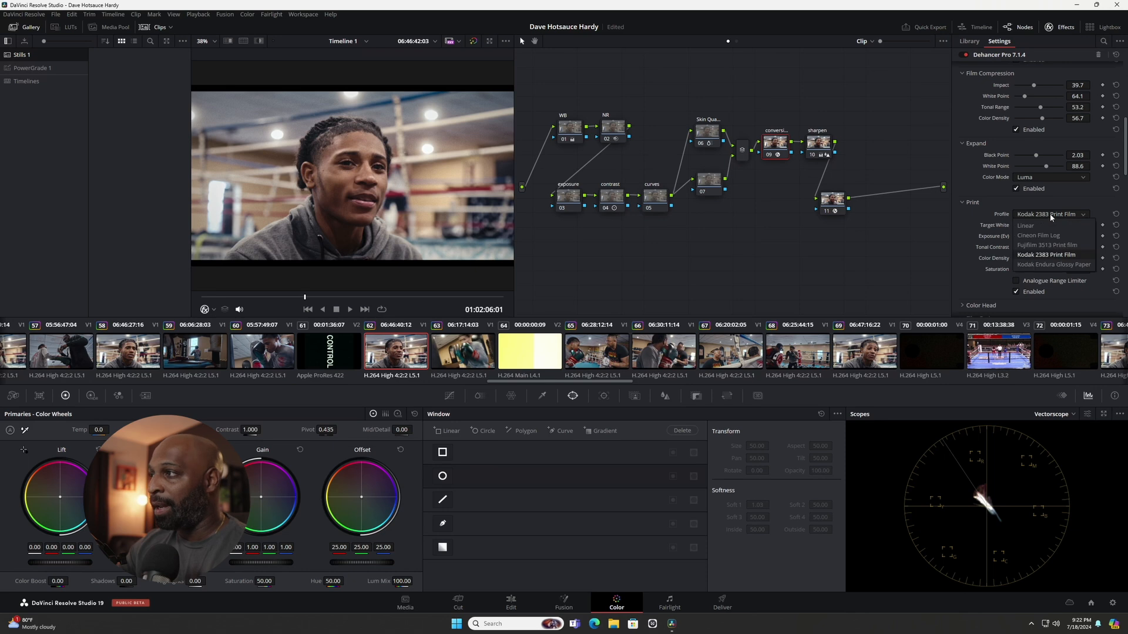
{"action": "left_click", "coordinate": [1052, 248]}
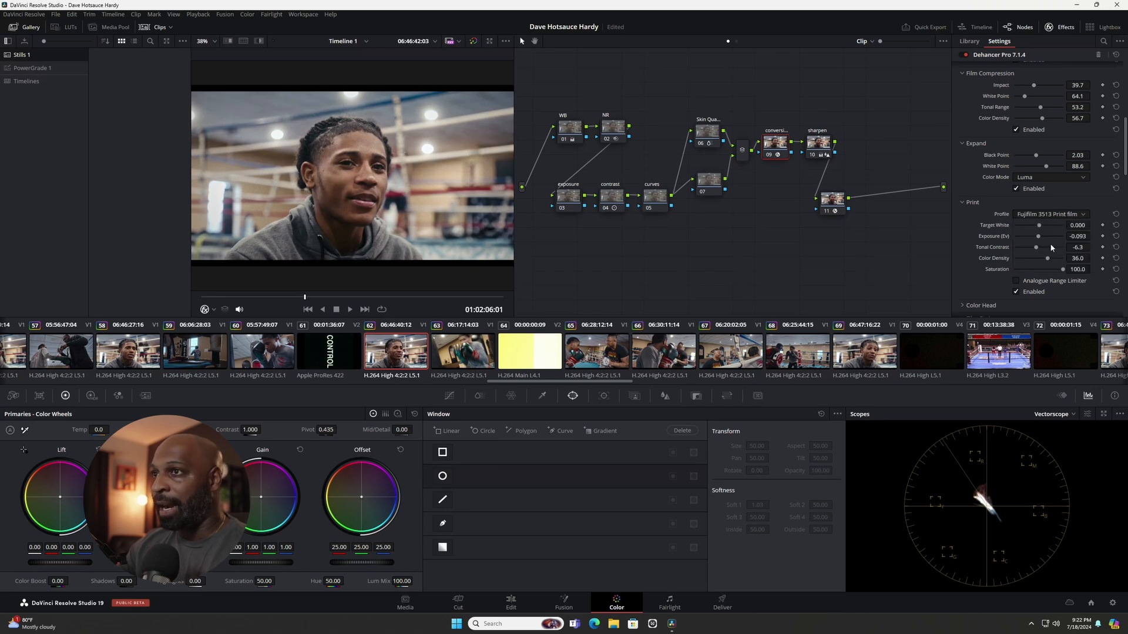
{"action": "left_click", "coordinate": [1059, 215]}
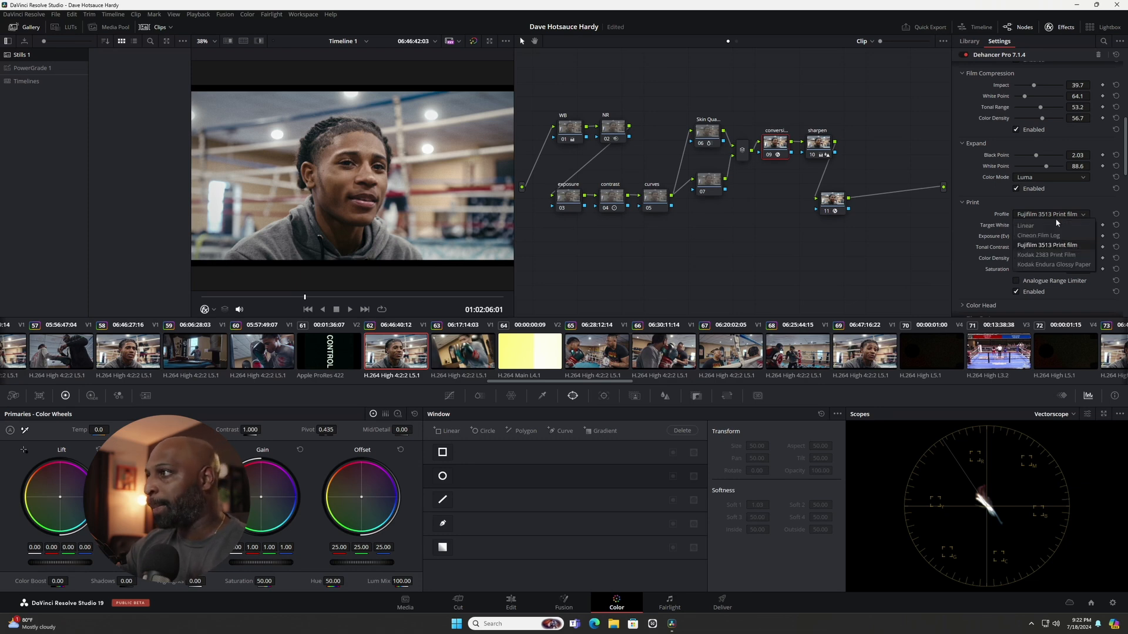
{"action": "left_click", "coordinate": [1051, 266]}
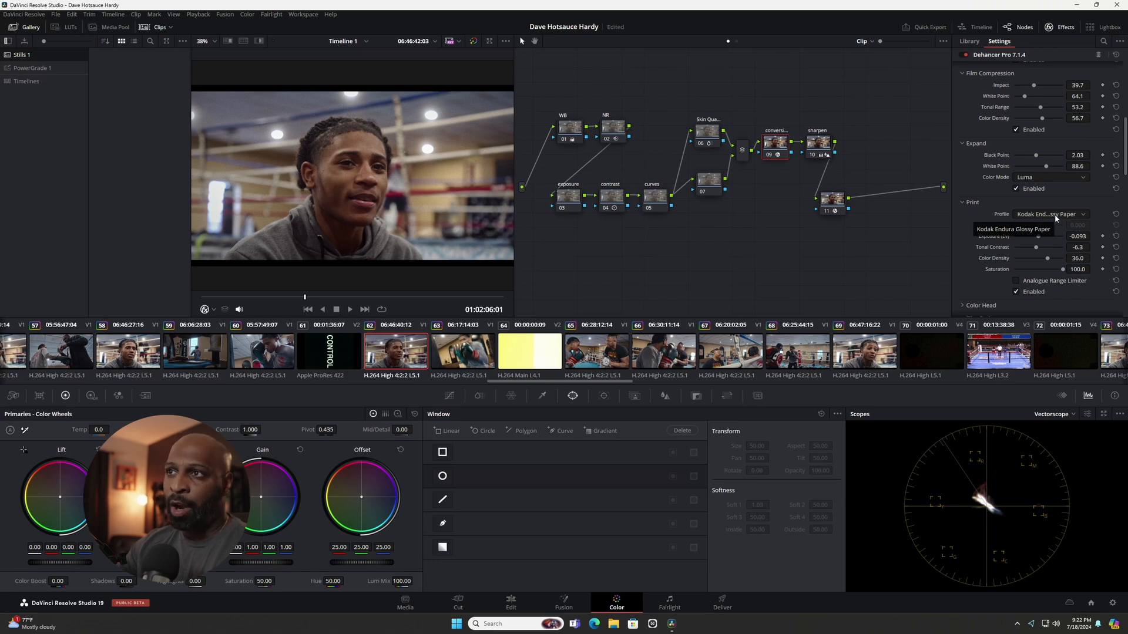
{"action": "scroll", "coordinate": [1055, 216], "scroll_direction": "down", "scroll_amount": 1}
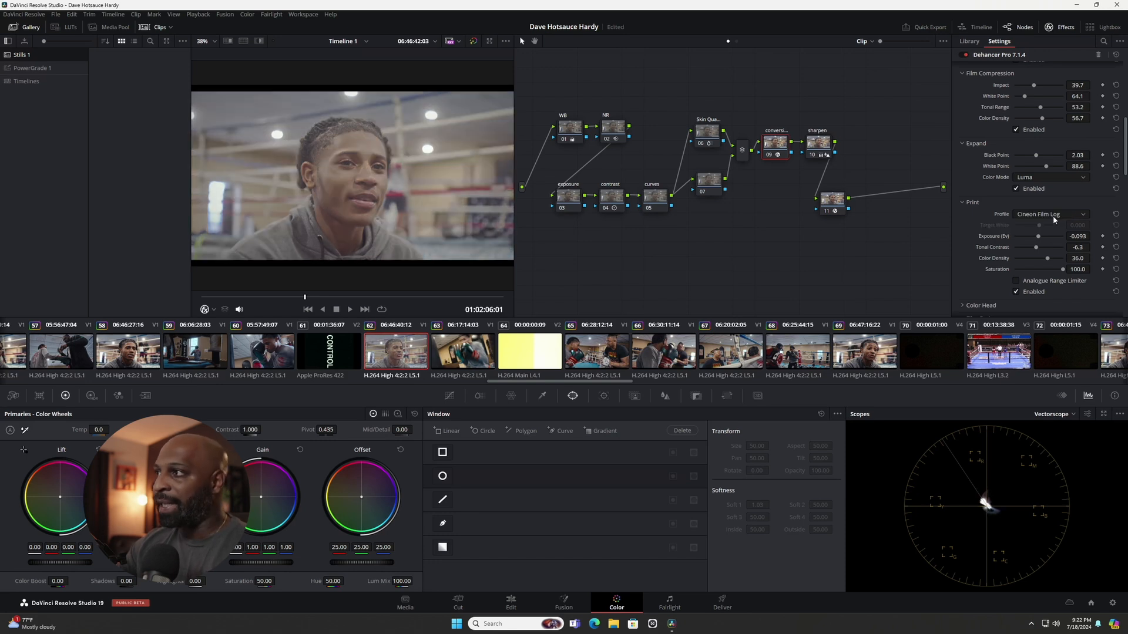
Set the print profile to Fujifilm 3513 Print film, with Tonal Contrast at about -5.1 and Color Density at about 22.9
{"action": "left_click", "coordinate": [1052, 216]}
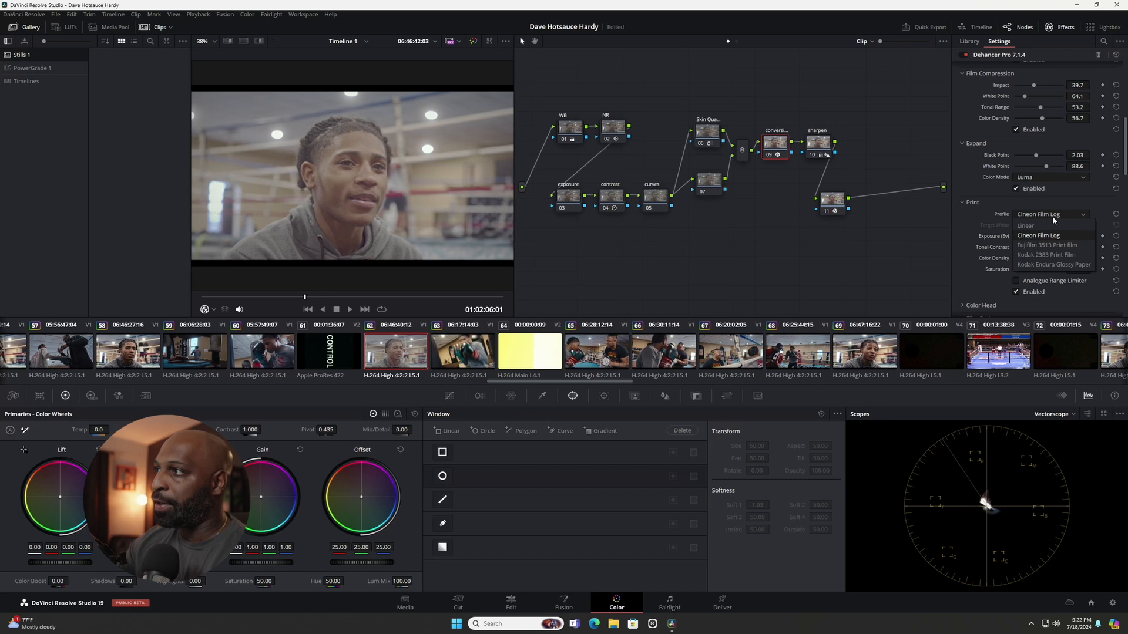
{"action": "left_click", "coordinate": [1045, 250]}
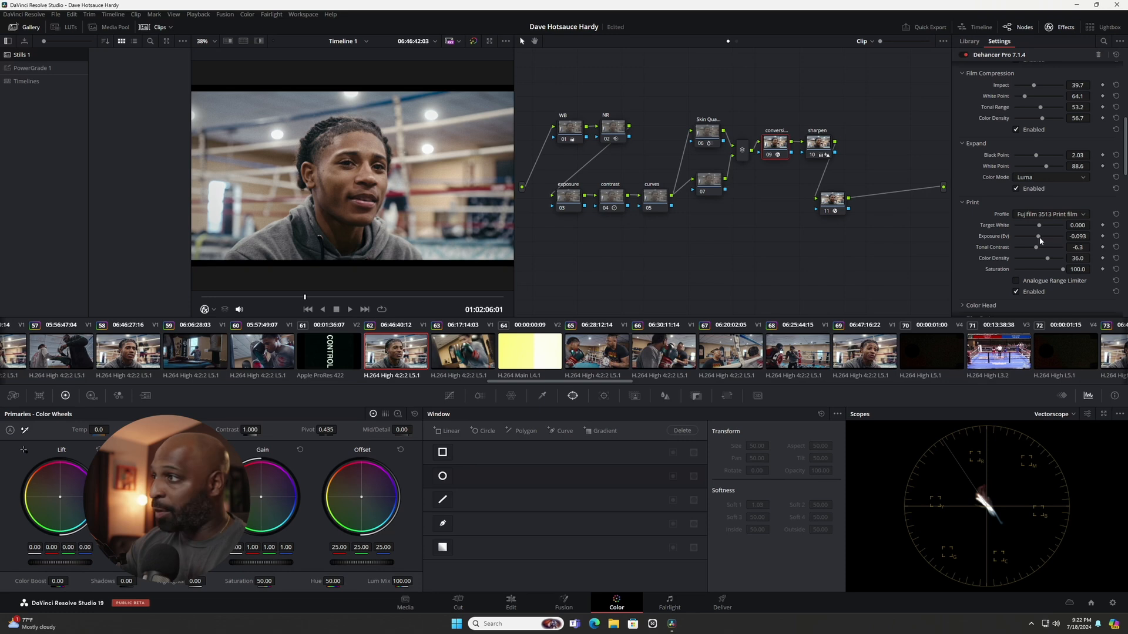
{"action": "left_click_drag", "start_coordinate": [1037, 248], "coordinate": [1038, 251]}
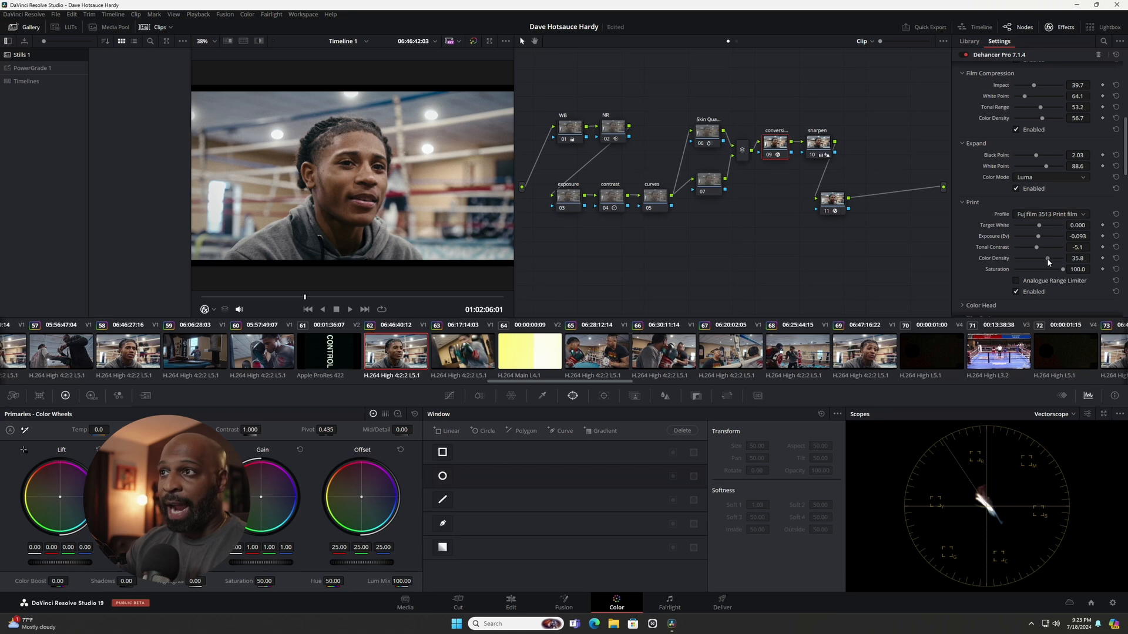
{"action": "left_click_drag", "start_coordinate": [1048, 261], "coordinate": [1045, 262]}
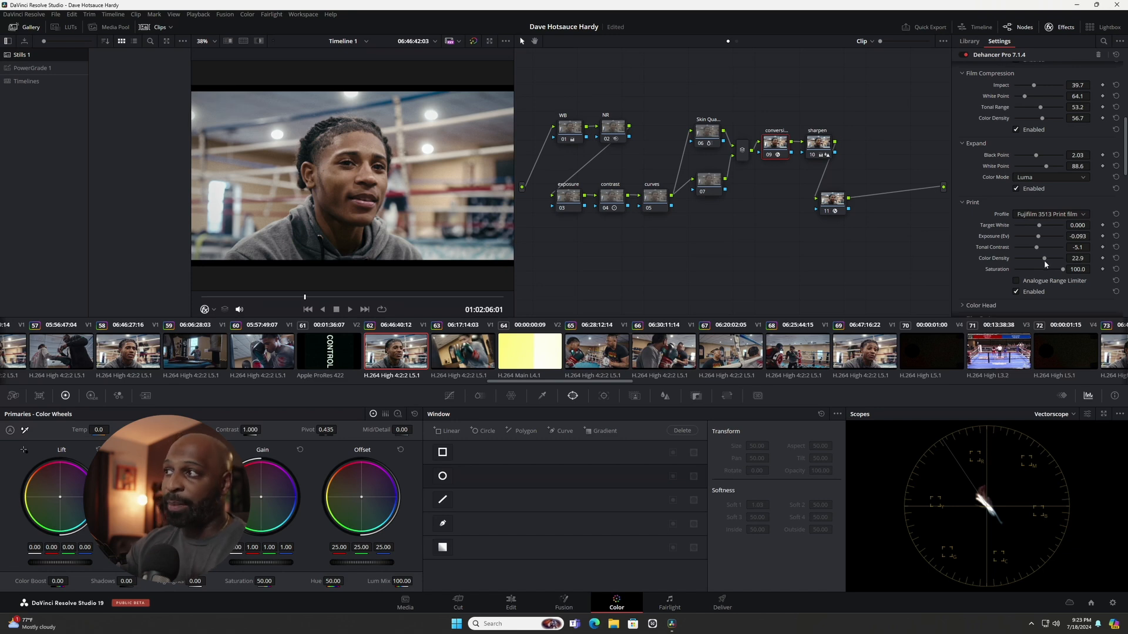
{"action": "scroll", "coordinate": [1066, 283], "scroll_direction": "down", "scroll_amount": 3}
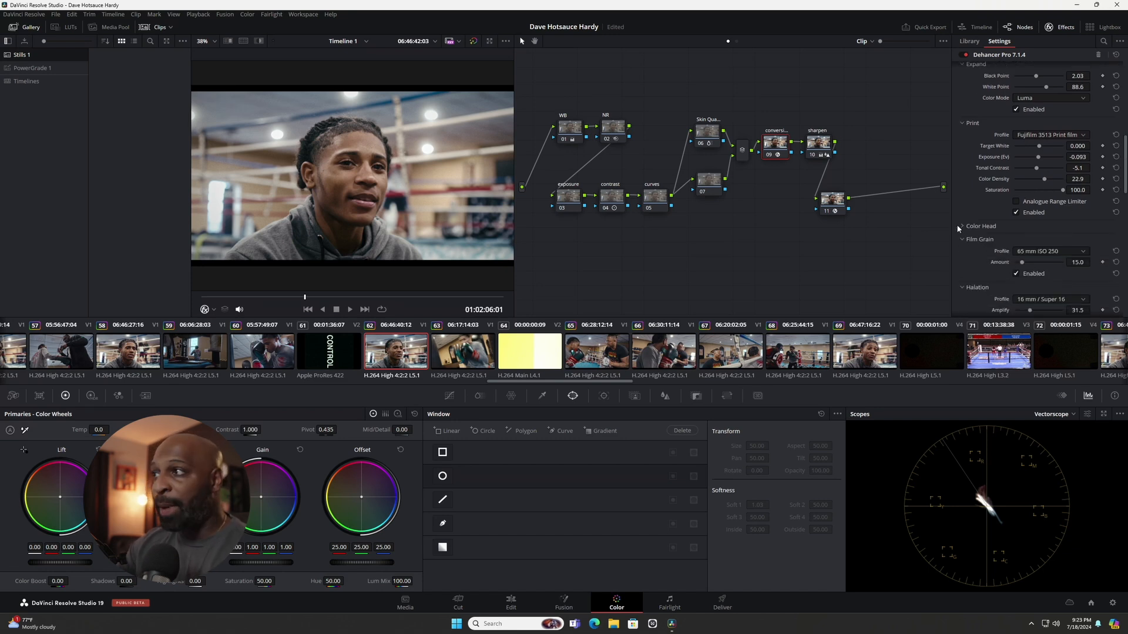
Expand the Color Head settings and set Highlights Tone to about -6.4 and Impact to about 99.1
{"action": "left_click", "coordinate": [962, 226]}
{"action": "scroll", "coordinate": [967, 266], "scroll_direction": "down", "scroll_amount": 2}
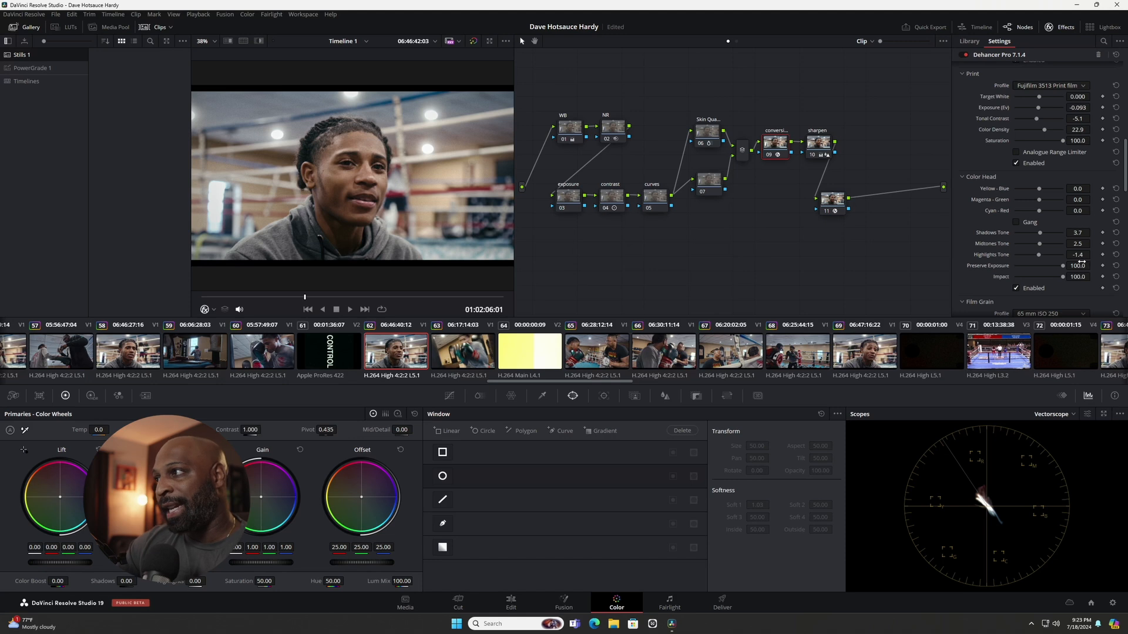
{"action": "left_click_drag", "start_coordinate": [1038, 255], "coordinate": [1040, 257]}
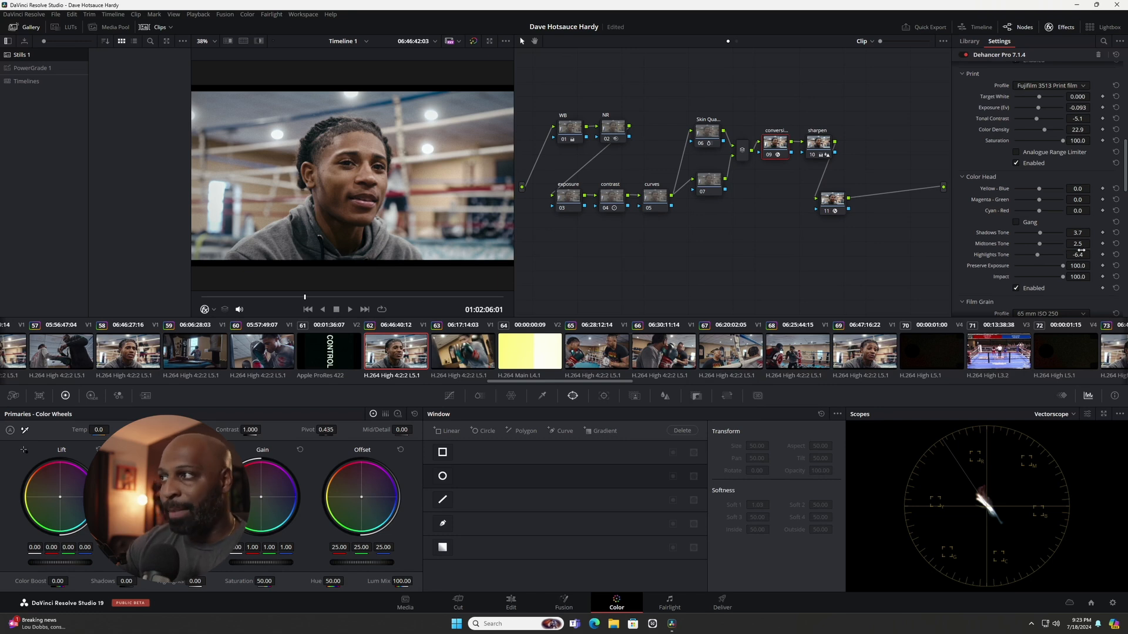
{"action": "left_click_drag", "start_coordinate": [1072, 276], "coordinate": [1064, 279]}
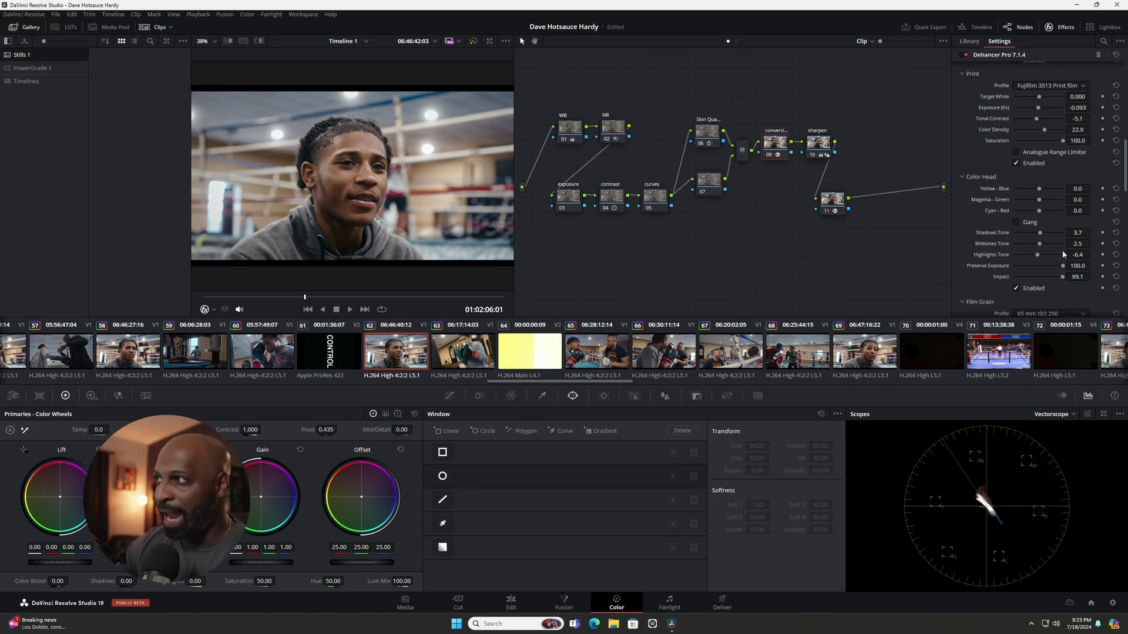
{"action": "scroll", "coordinate": [1067, 209], "scroll_direction": "up", "scroll_amount": 1}
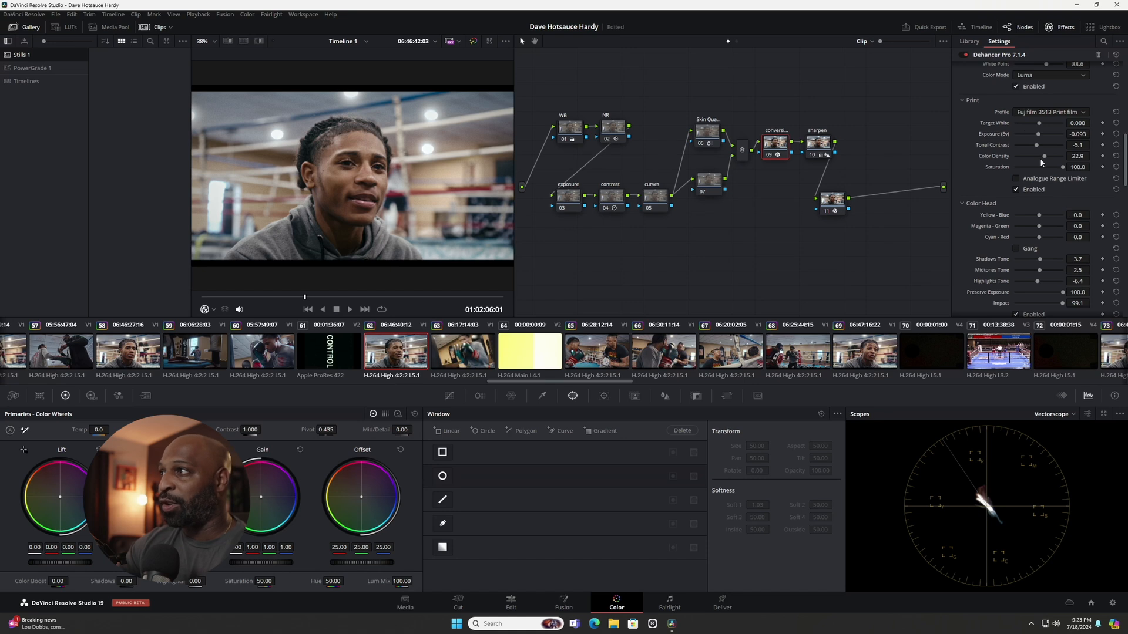
{"action": "scroll", "coordinate": [1057, 194], "scroll_direction": "up", "scroll_amount": 6}
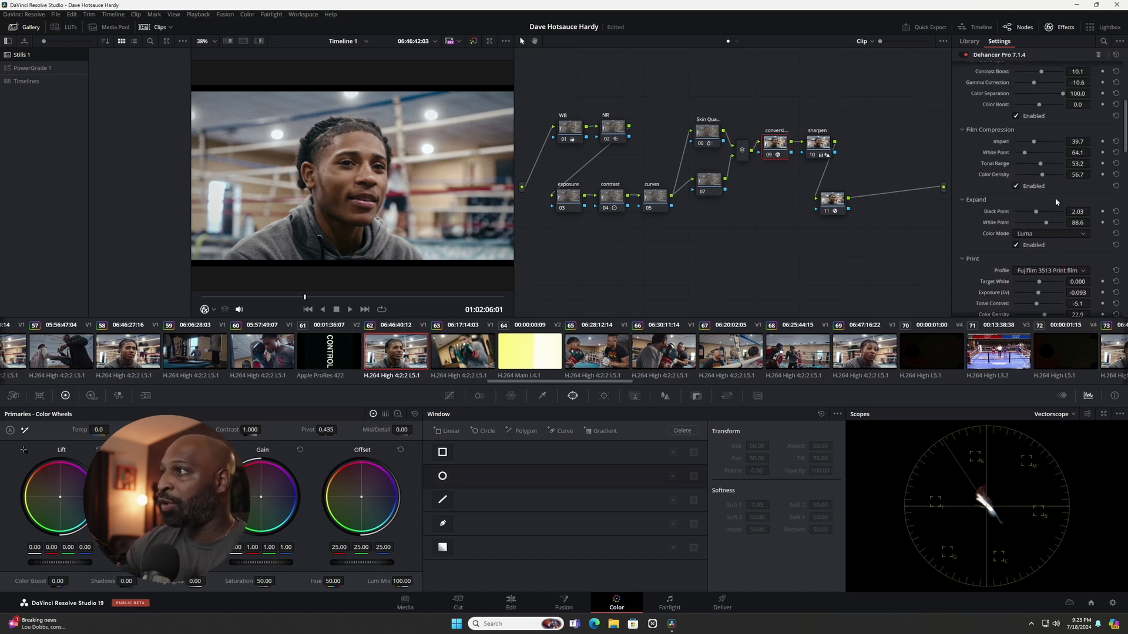
{"action": "scroll", "coordinate": [1055, 199], "scroll_direction": "down", "scroll_amount": 7}
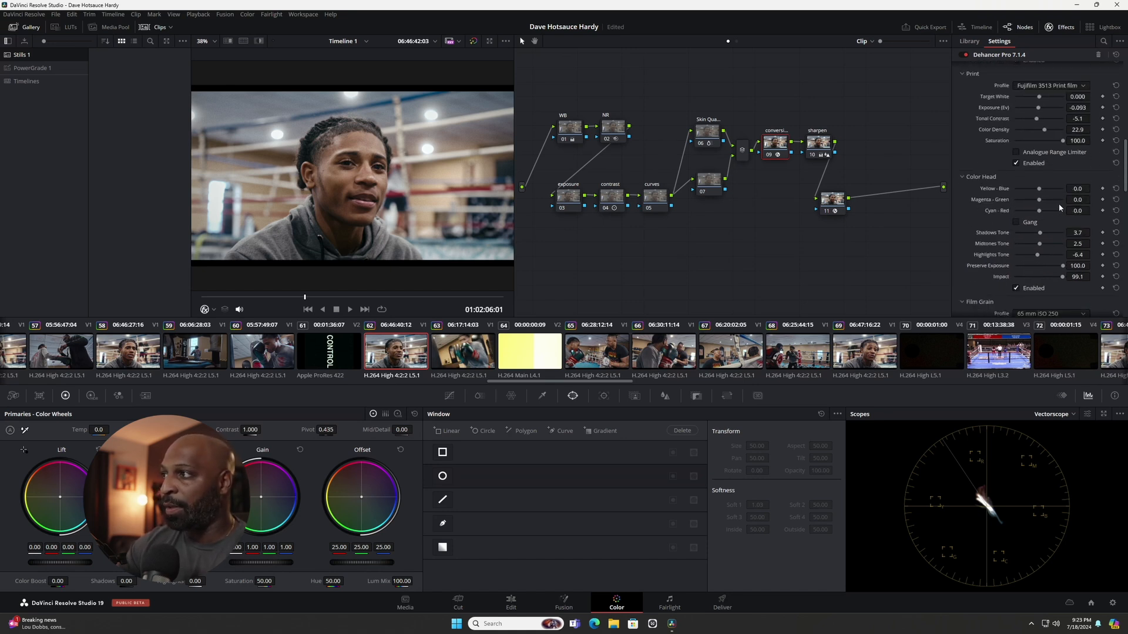
Set the Film Grain Amount to 0 on the 65 mm ISO 250 profile and check the image full screen
{"action": "scroll", "coordinate": [1064, 220], "scroll_direction": "down", "scroll_amount": 2}
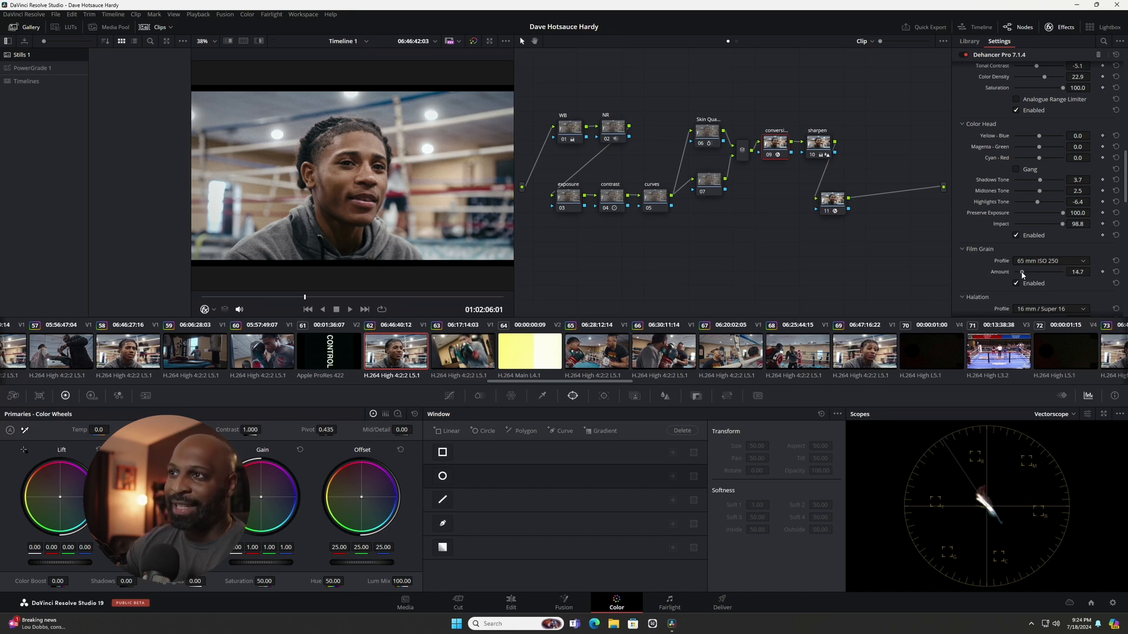
{"action": "left_click_drag", "start_coordinate": [1023, 275], "coordinate": [1004, 281]}
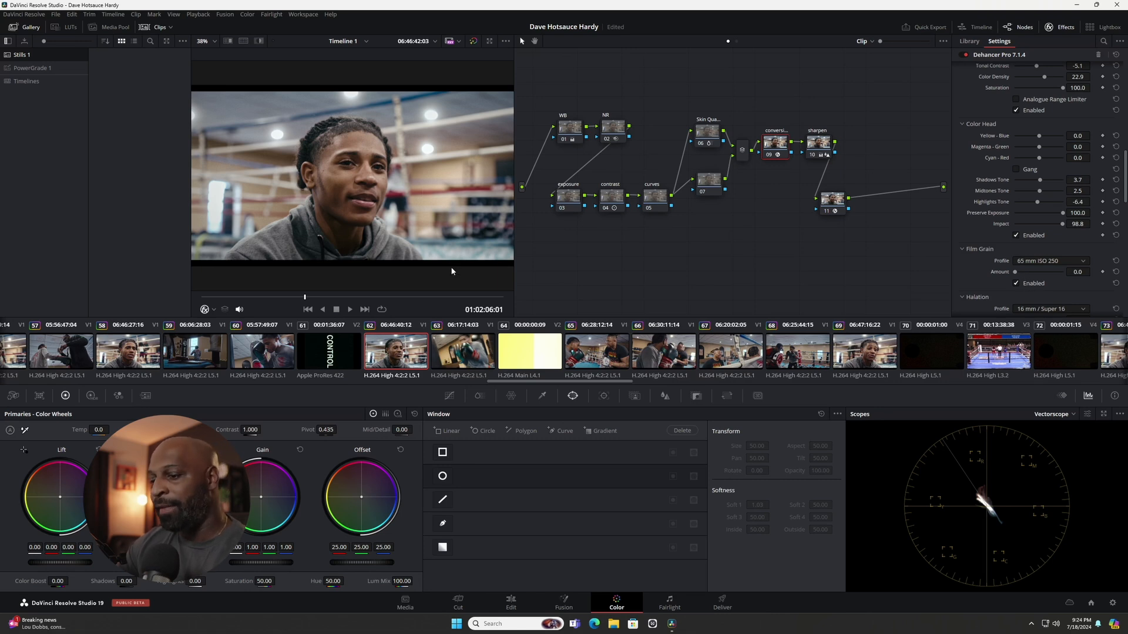
{"action": "key", "text": "ctrl+f"}
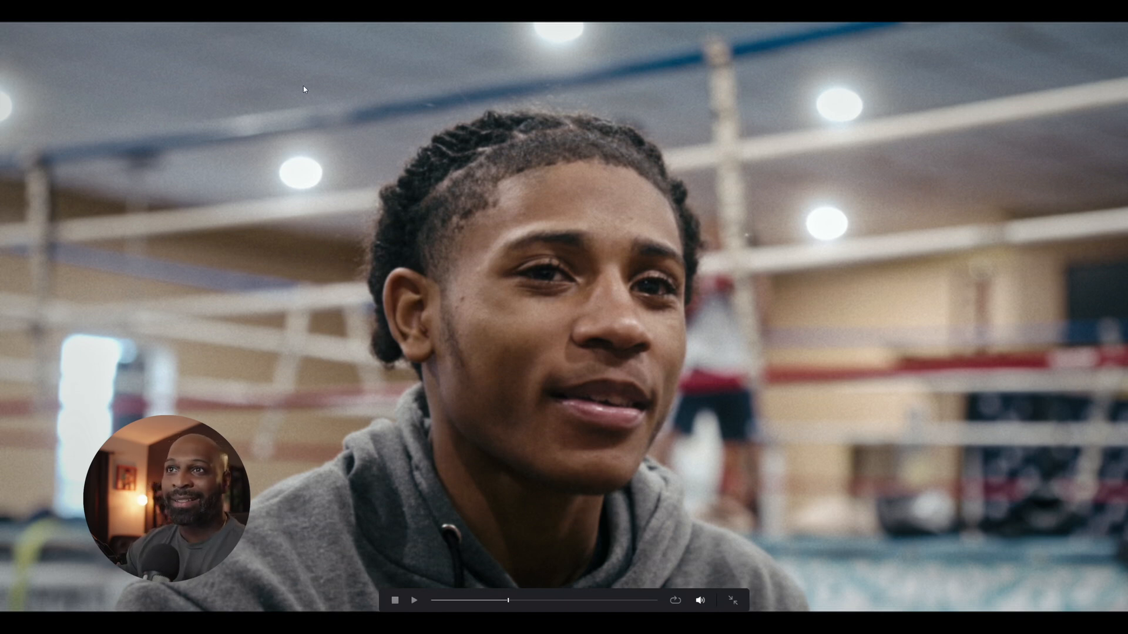
{"action": "key", "text": "Escape"}
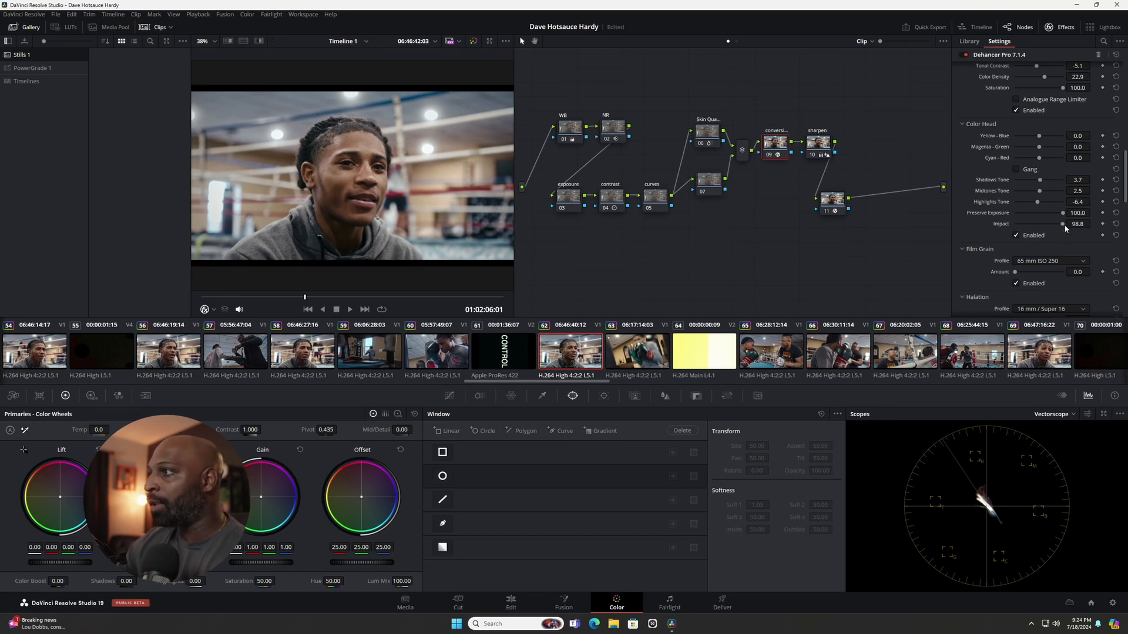
Turn Film Grain off for comparison and inspect the interview image at full-screen size
{"action": "left_click", "coordinate": [1016, 283]}
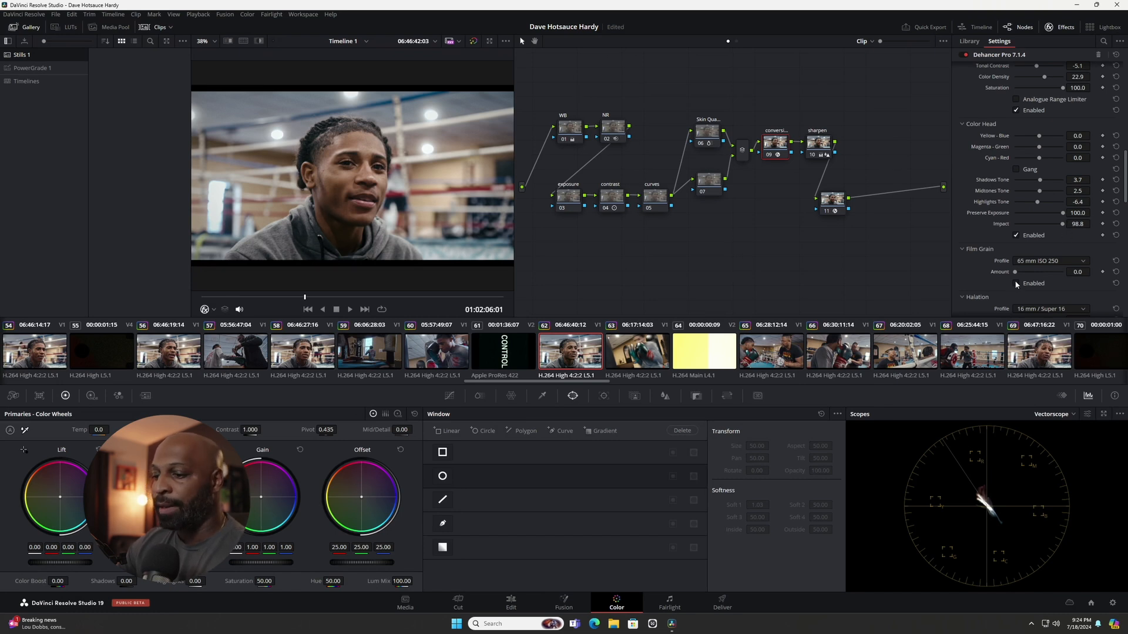
{"action": "key", "text": "ctrl+f"}
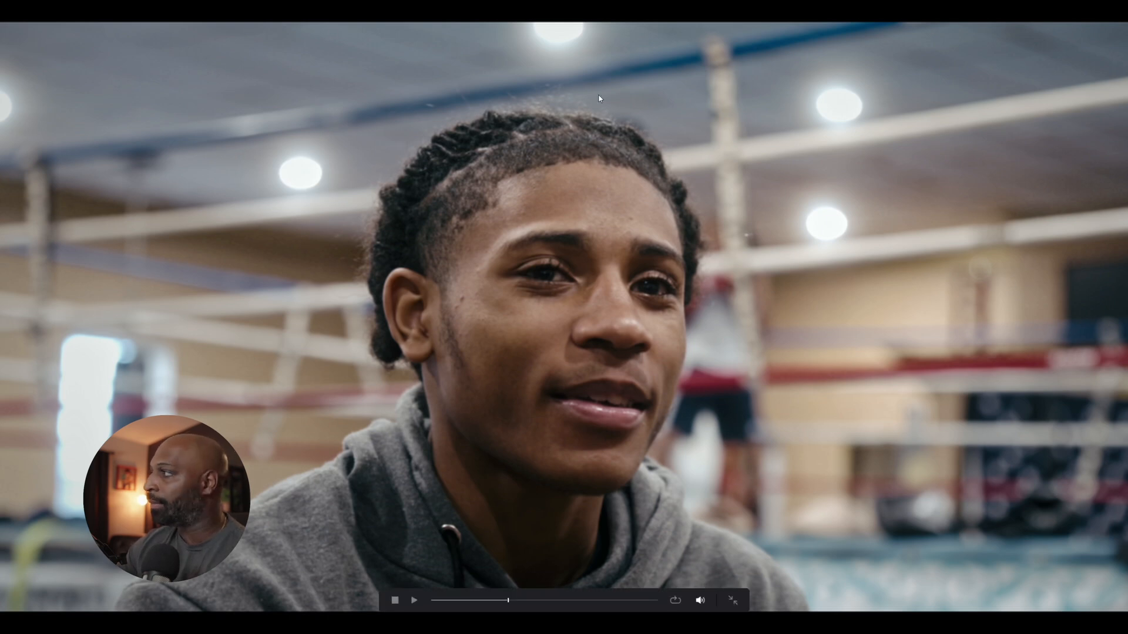
{"action": "key", "text": "Escape"}
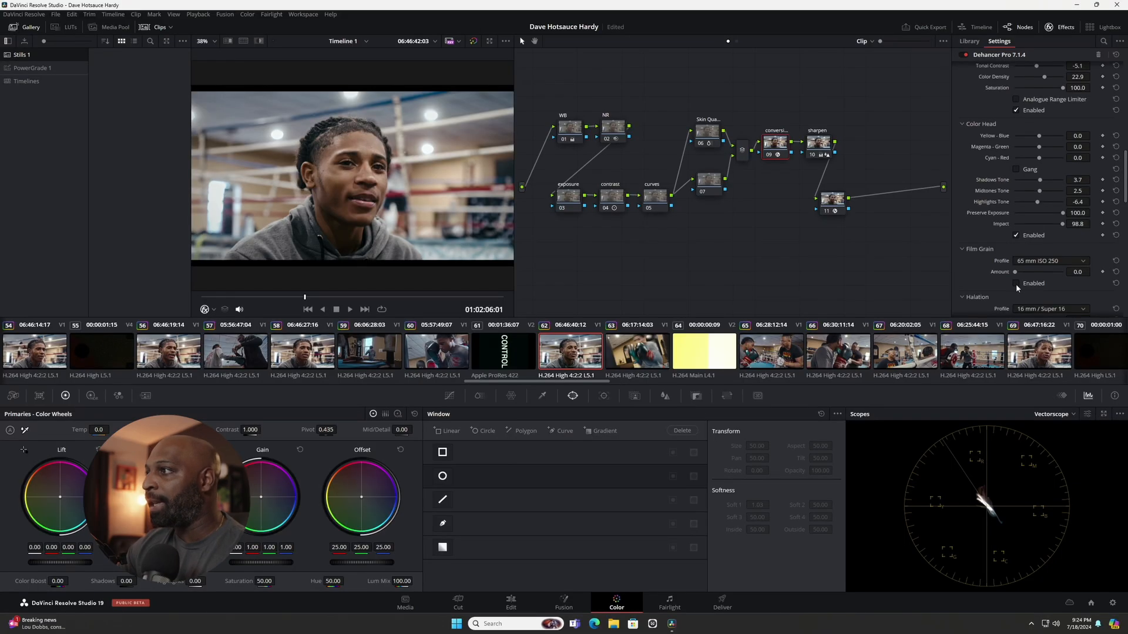
{"action": "key", "text": "ctrl+f"}
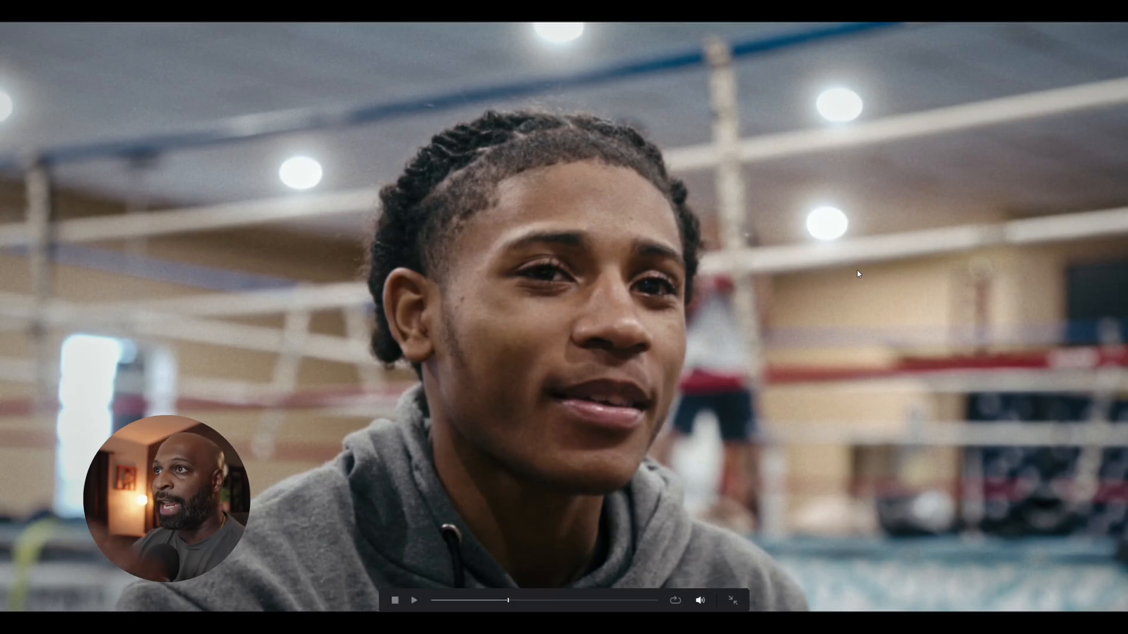
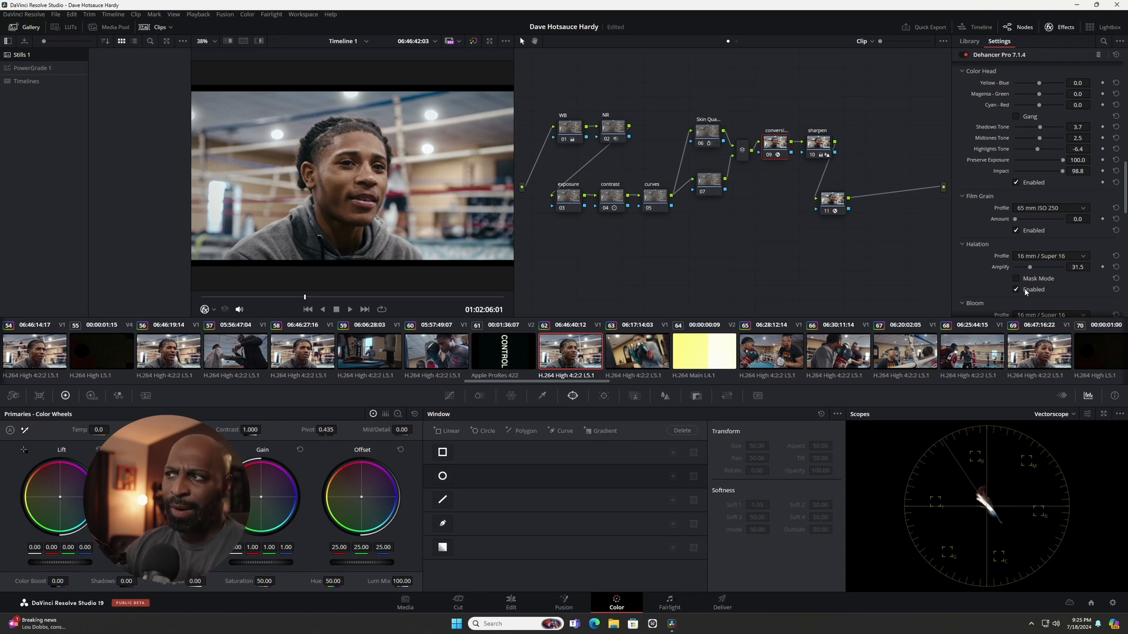
Turn on the Halation mask mode and switch the Halation profile to Custom
{"action": "left_click", "coordinate": [1017, 279]}
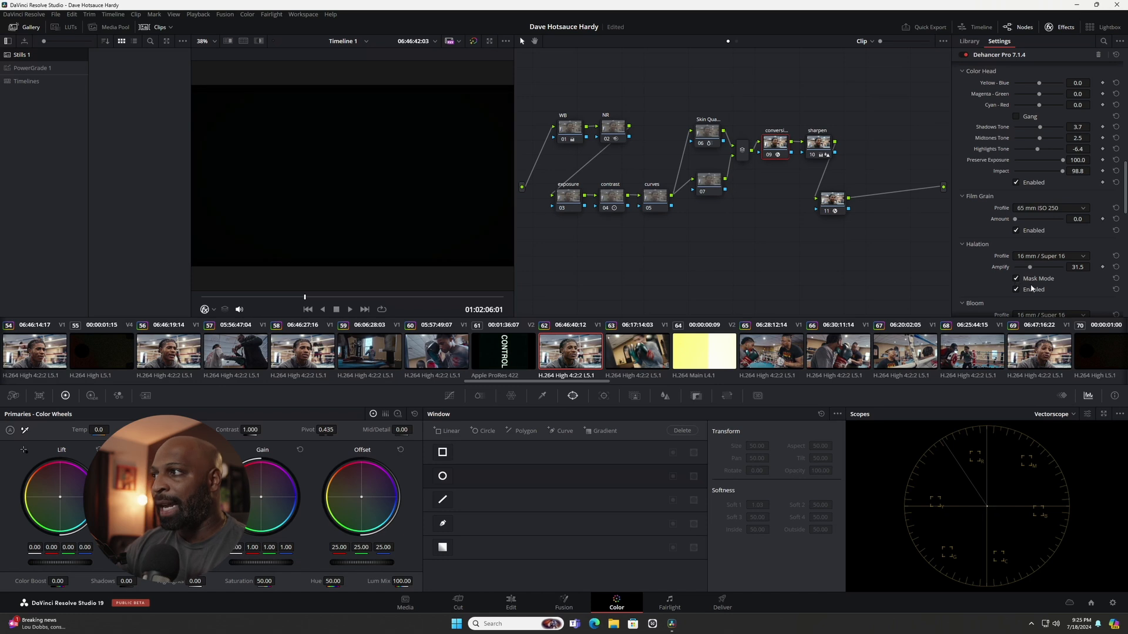
{"action": "left_click_drag", "start_coordinate": [1030, 268], "coordinate": [1037, 270]}
{"action": "left_click", "coordinate": [1079, 257]}
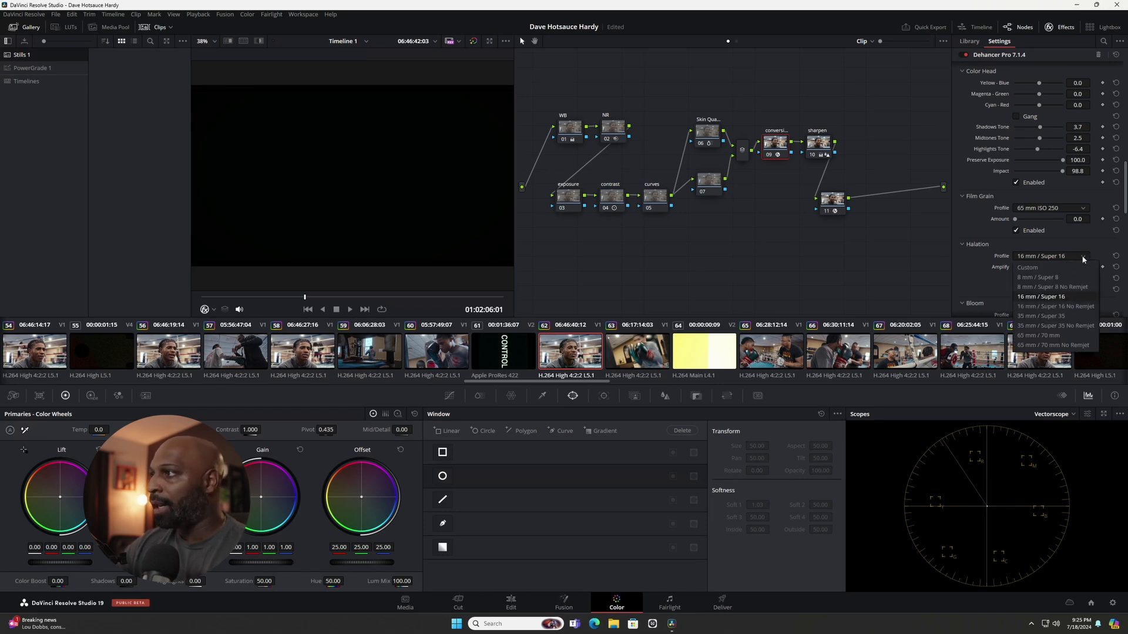
{"action": "left_click", "coordinate": [1049, 263]}
{"action": "scroll", "coordinate": [1044, 256], "scroll_direction": "down", "scroll_amount": 3}
{"action": "left_click", "coordinate": [1044, 257]}
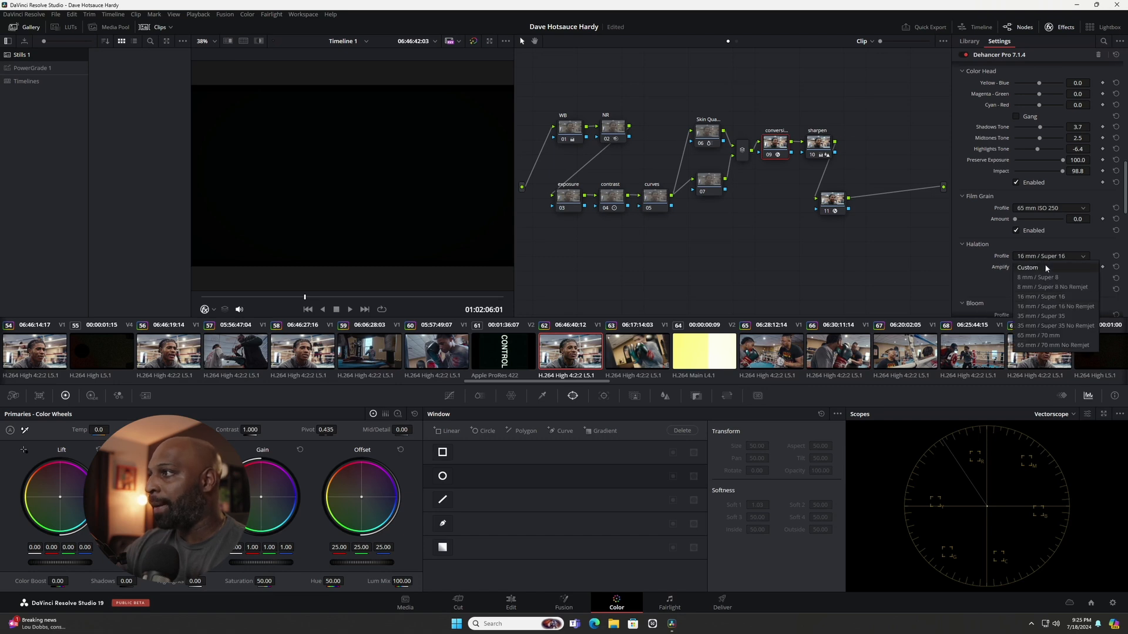
{"action": "left_click", "coordinate": [1049, 268]}
Adjust the custom Halation with Source Limiter about 10.1 and Amplify about 74.3, turn off mask mode and compare the effect on and off
{"action": "left_click_drag", "start_coordinate": [1021, 269], "coordinate": [1044, 276]}
{"action": "left_click", "coordinate": [1037, 301]}
{"action": "scroll", "coordinate": [1032, 282], "scroll_direction": "down", "scroll_amount": 2}
{"action": "scroll", "coordinate": [1052, 275], "scroll_direction": "down", "scroll_amount": 1}
{"action": "left_click", "coordinate": [1016, 288]}
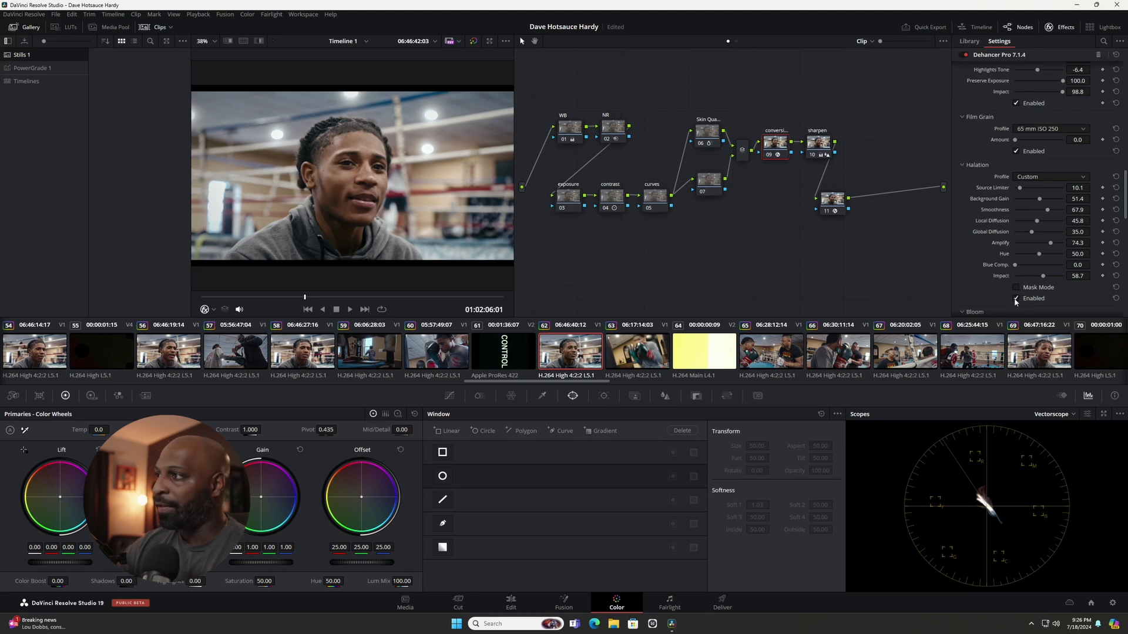
{"action": "left_click", "coordinate": [1016, 300]}
{"action": "left_click", "coordinate": [1017, 300]}
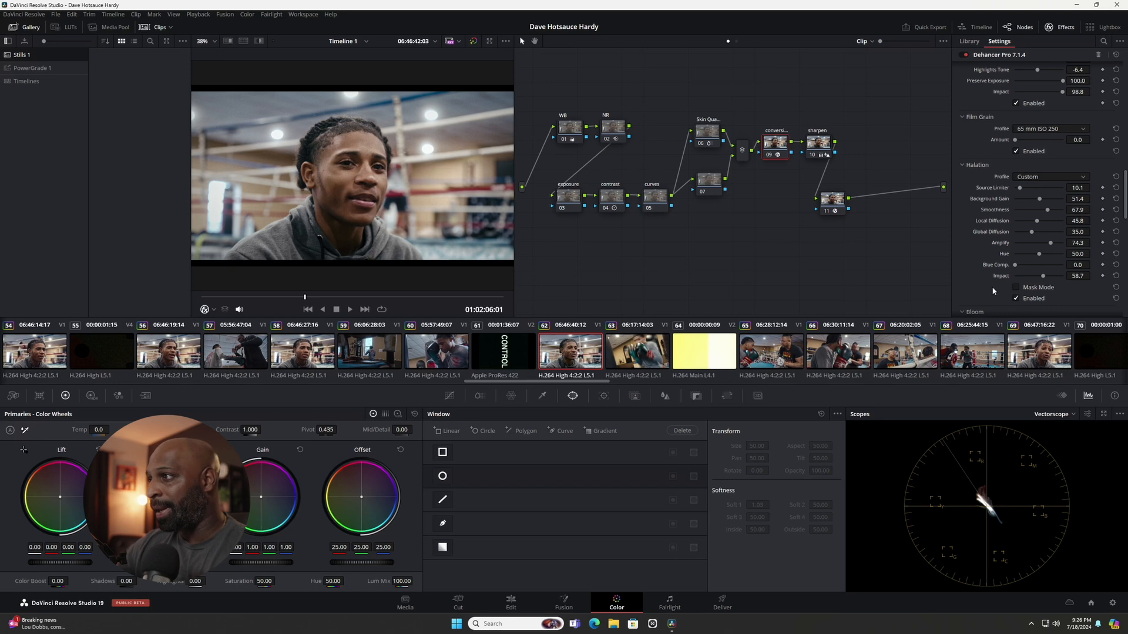
Look through the Bloom, Film Damage and Film Breath settings, and open boxing match clip 123
{"action": "scroll", "coordinate": [994, 291], "scroll_direction": "down", "scroll_amount": 1}
{"action": "scroll", "coordinate": [993, 291], "scroll_direction": "down", "scroll_amount": 1}
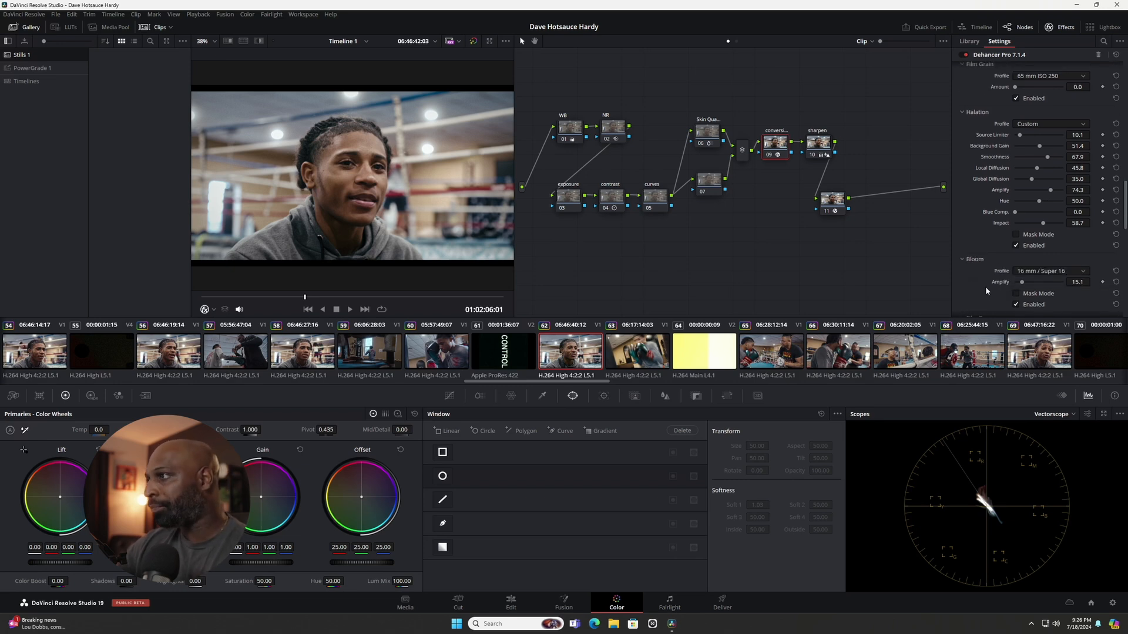
{"action": "scroll", "coordinate": [985, 290], "scroll_direction": "down", "scroll_amount": 1}
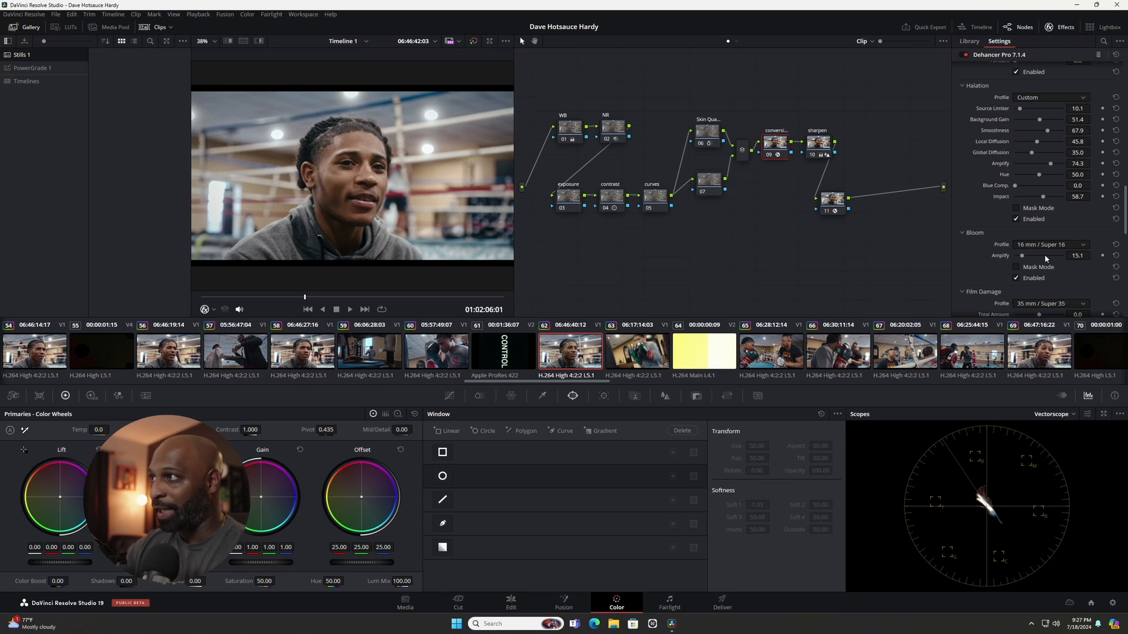
{"action": "scroll", "coordinate": [1045, 258], "scroll_direction": "down", "scroll_amount": 3}
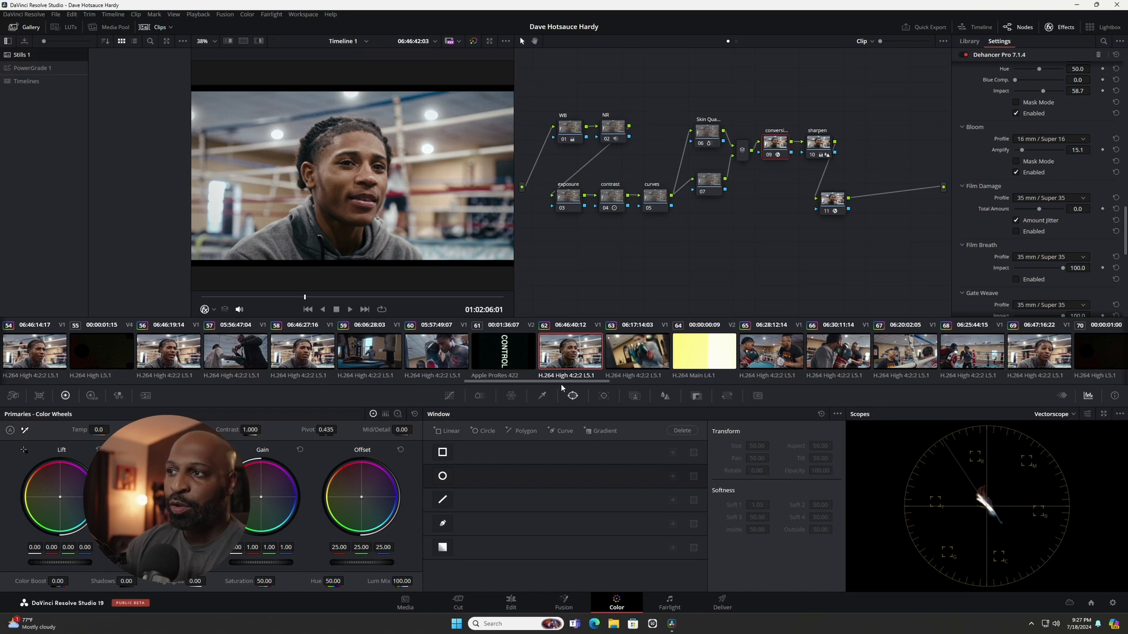
{"action": "left_click_drag", "start_coordinate": [561, 386], "coordinate": [1010, 387]}
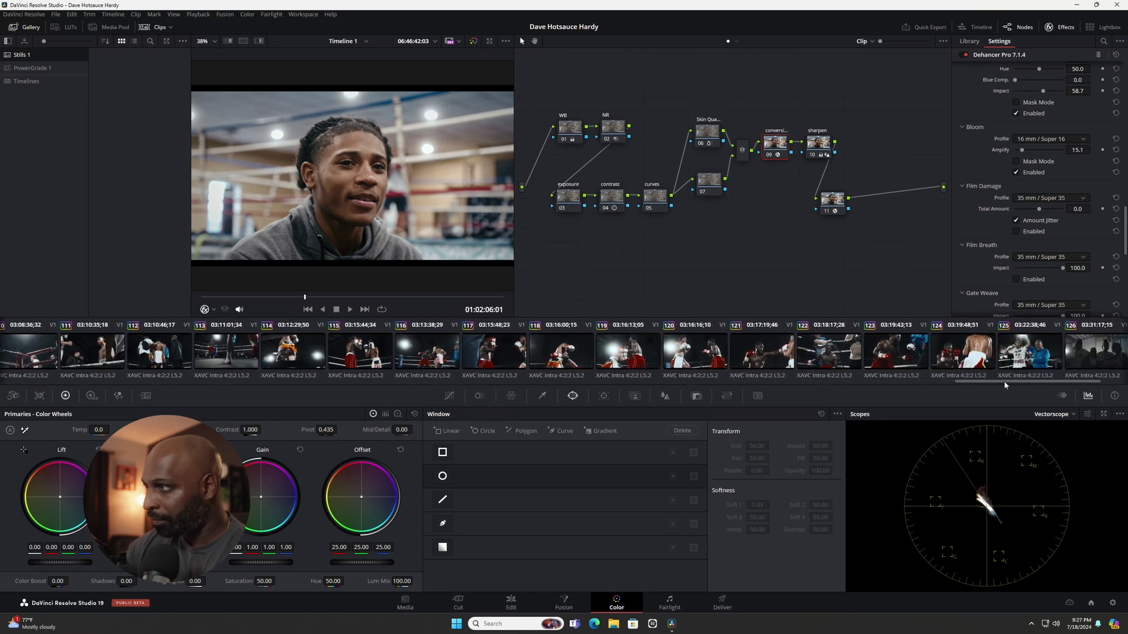
{"action": "left_click", "coordinate": [964, 356]}
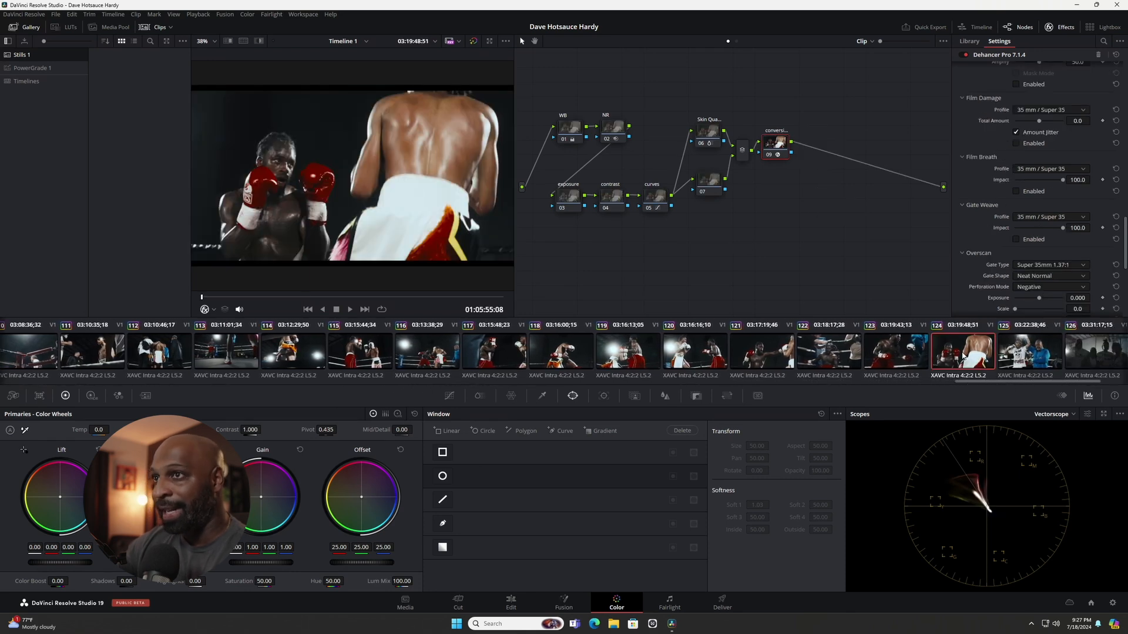
{"action": "left_click", "coordinate": [914, 352]}
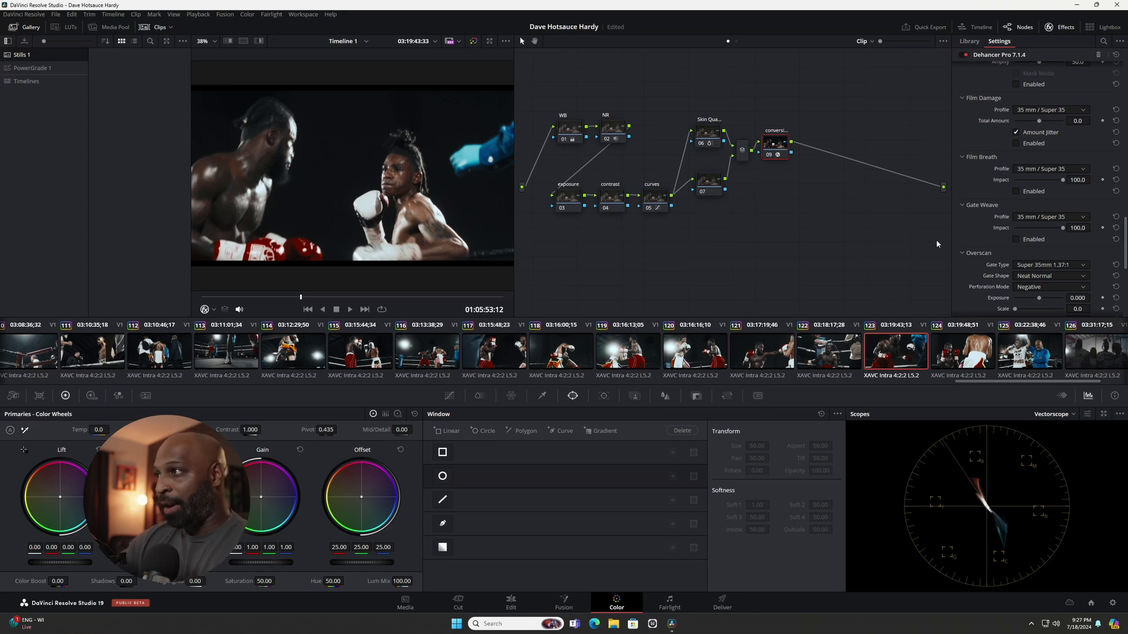
Enable Overscan with the Super 8mm 1.33:1 gate type, Gate Defocus at 100 and Exposure at about 0.568
{"action": "scroll", "coordinate": [976, 242], "scroll_direction": "down", "scroll_amount": 1}
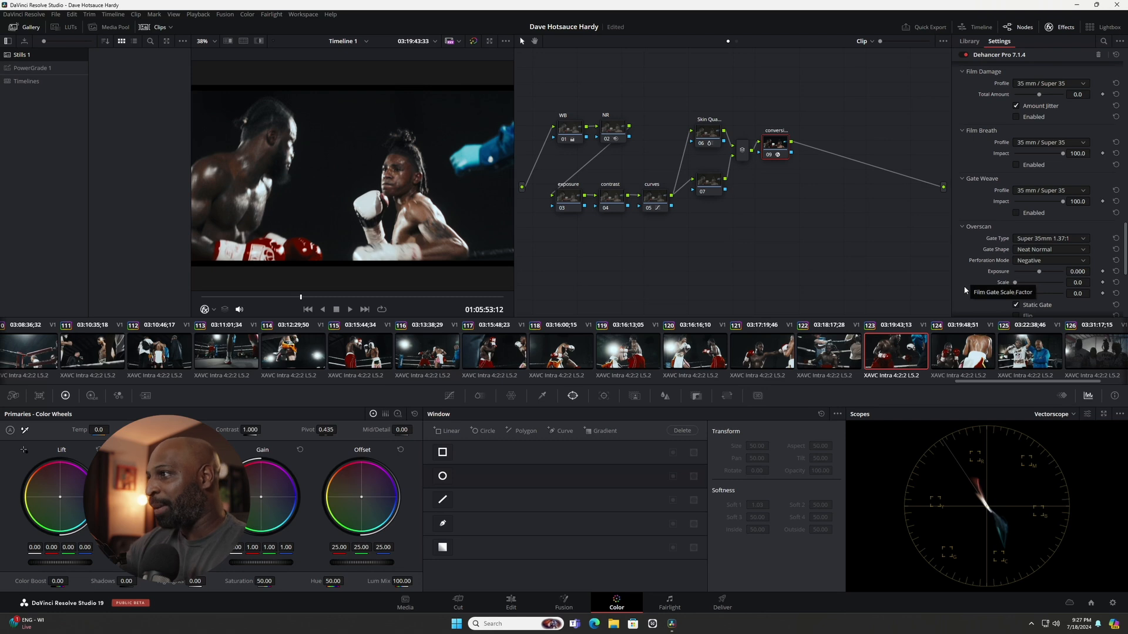
{"action": "scroll", "coordinate": [965, 290], "scroll_direction": "down", "scroll_amount": 1}
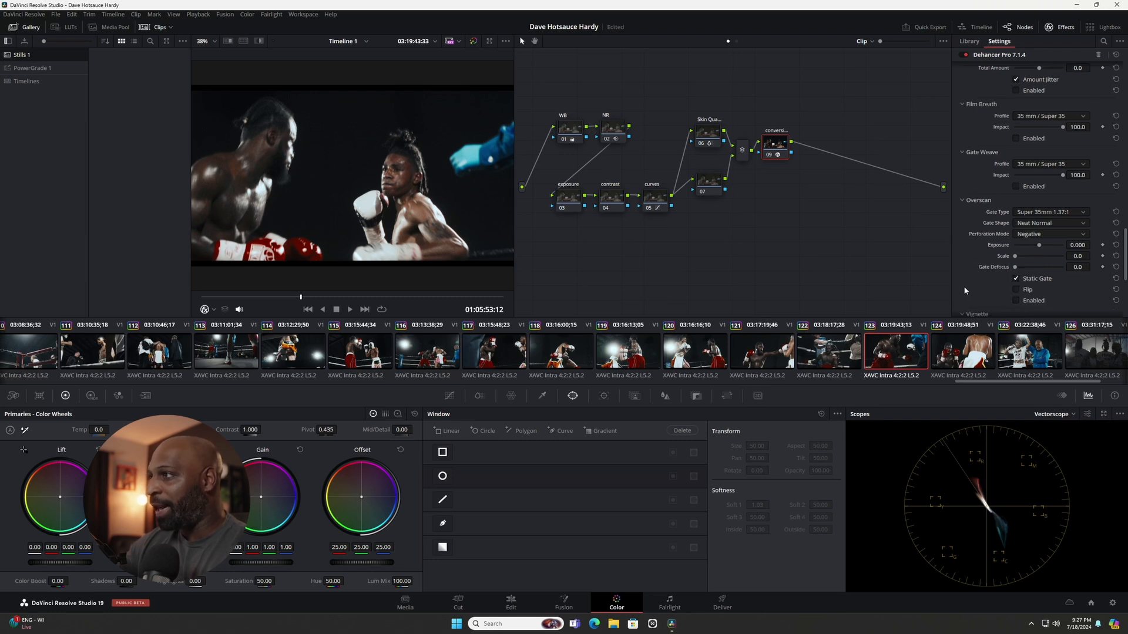
{"action": "left_click", "coordinate": [1017, 301]}
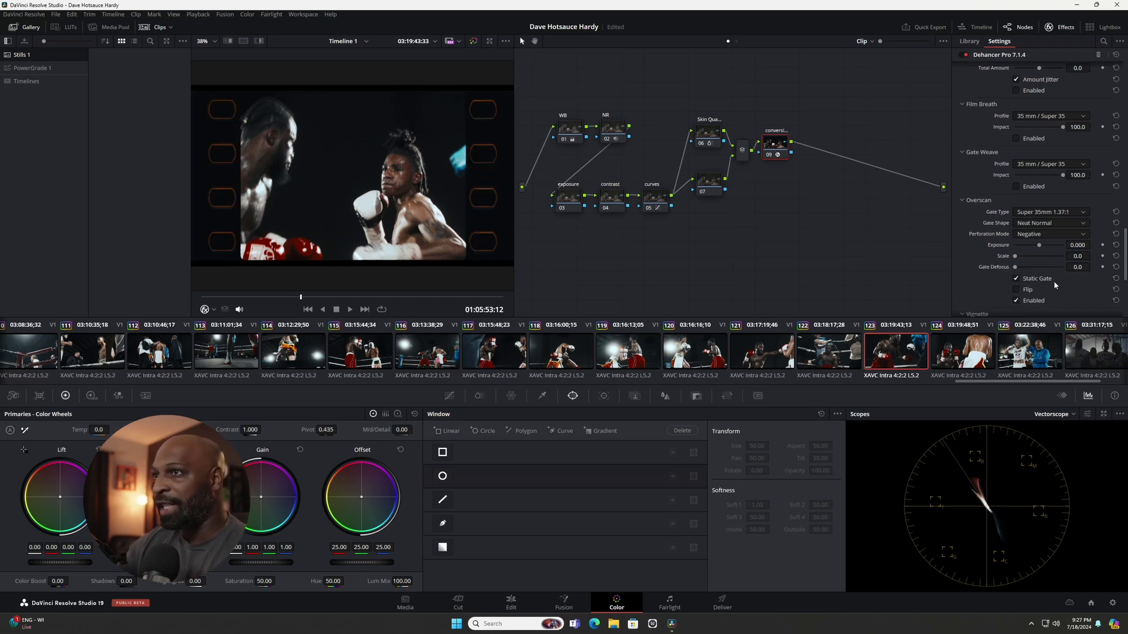
{"action": "left_click", "coordinate": [1059, 213]}
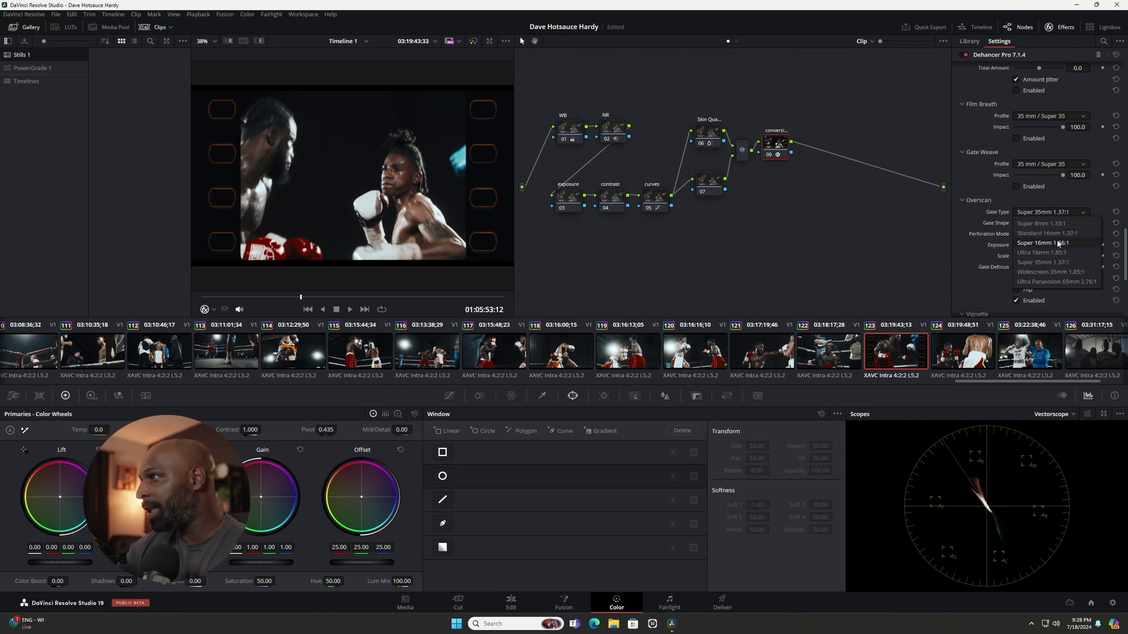
{"action": "left_click", "coordinate": [1047, 224]}
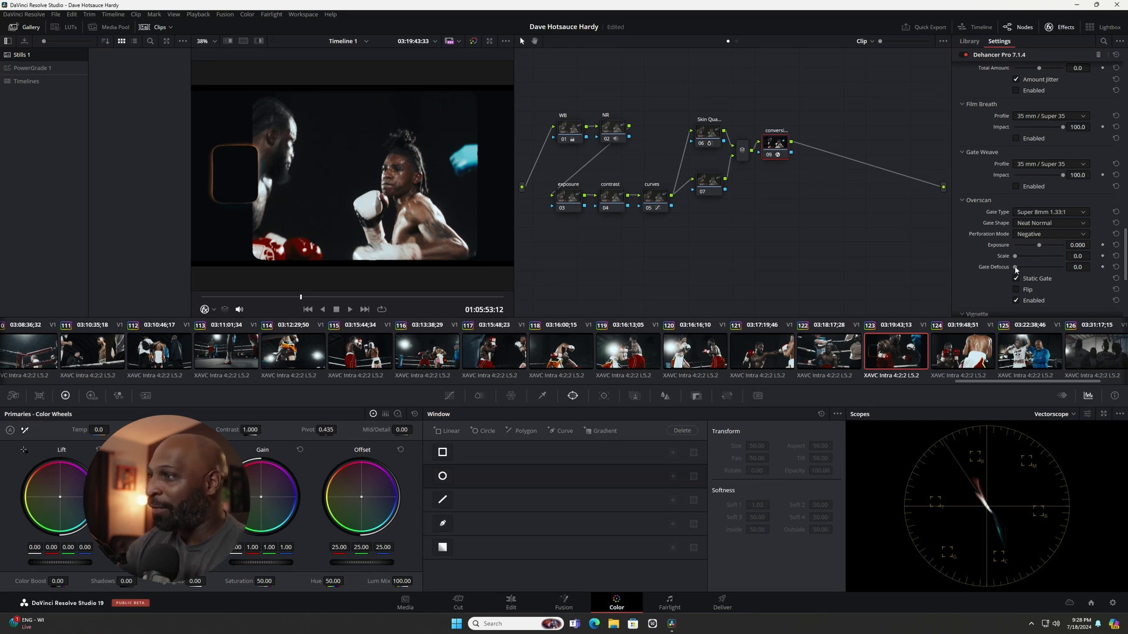
{"action": "left_click_drag", "start_coordinate": [1016, 269], "coordinate": [1066, 270]}
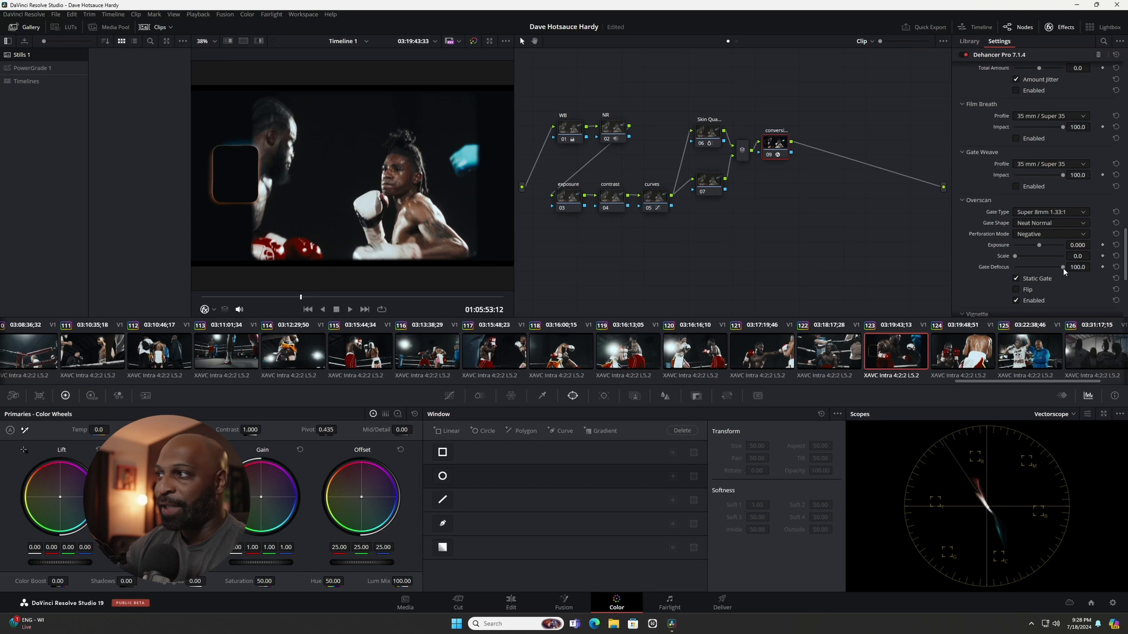
{"action": "left_click_drag", "start_coordinate": [1038, 242], "coordinate": [1046, 248]}
Try the Overscan perforation modes and the Neat Rounded gate shape, returning to Negative and Neat Normal
{"action": "left_click", "coordinate": [1039, 234]}
{"action": "left_click", "coordinate": [1037, 245]}
{"action": "left_click", "coordinate": [1036, 235]}
{"action": "left_click", "coordinate": [1034, 255]}
{"action": "left_click", "coordinate": [1044, 225]}
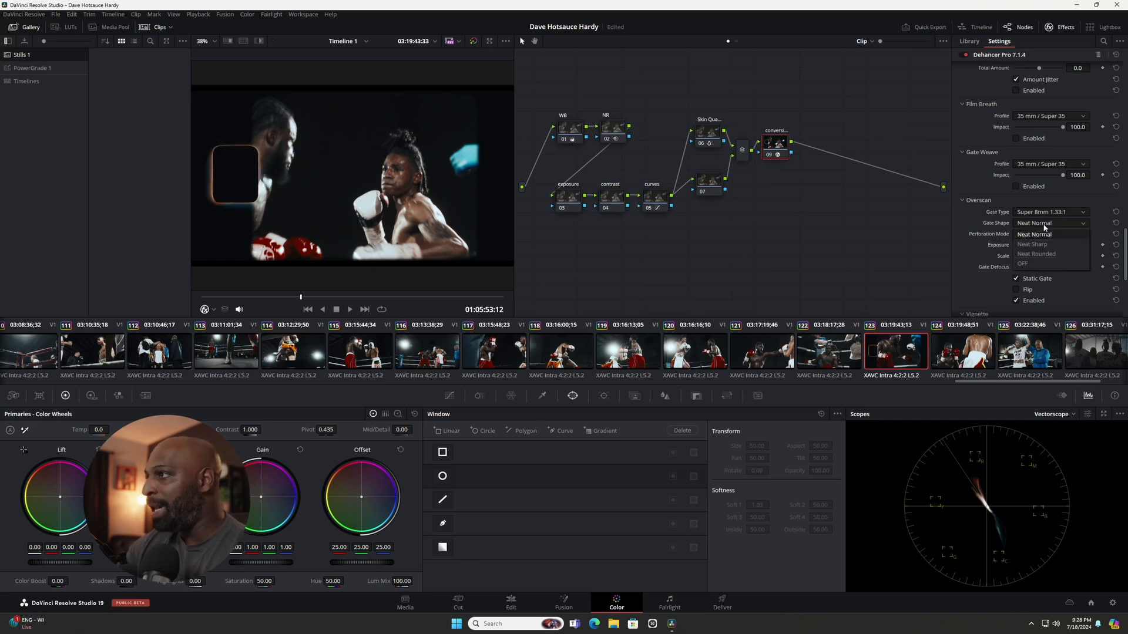
{"action": "left_click", "coordinate": [1044, 254]}
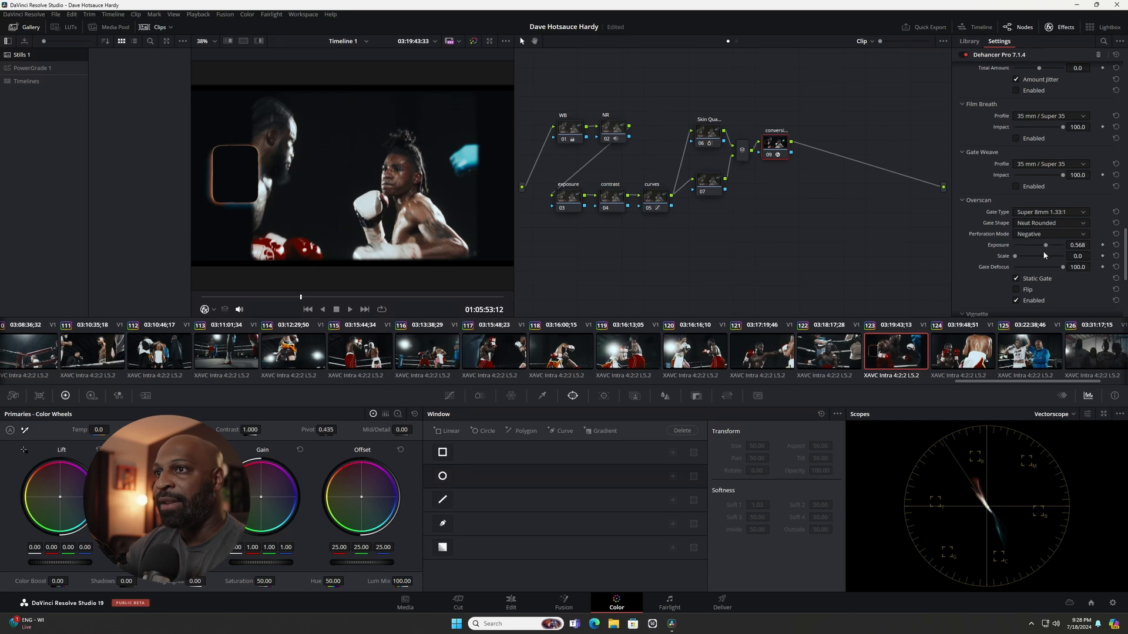
{"action": "left_click", "coordinate": [1046, 226]}
{"action": "left_click", "coordinate": [1045, 236]}
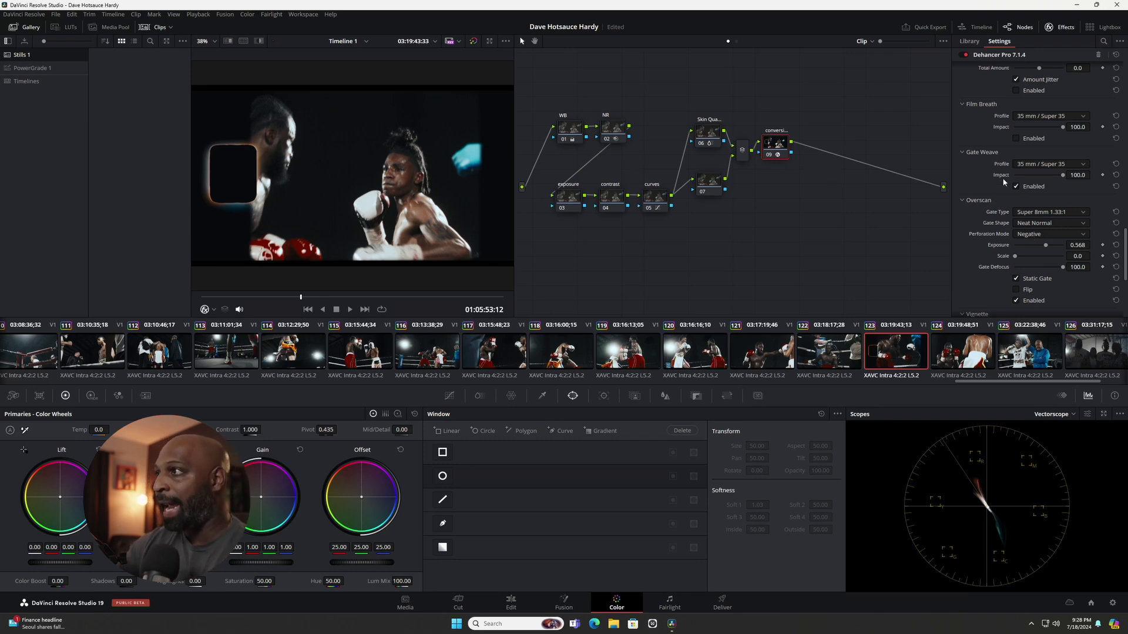
Enable Film Breath and enable Film Damage with its Total Amount at 50
{"action": "scroll", "coordinate": [1007, 184], "scroll_direction": "up", "scroll_amount": 1}
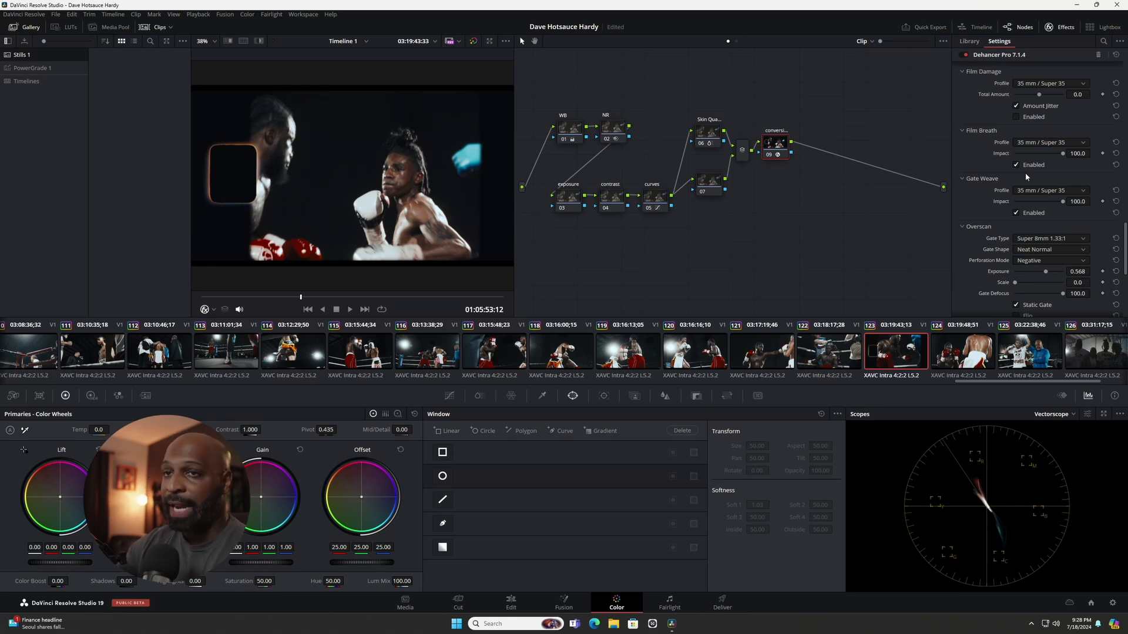
{"action": "scroll", "coordinate": [1028, 183], "scroll_direction": "up", "scroll_amount": 1}
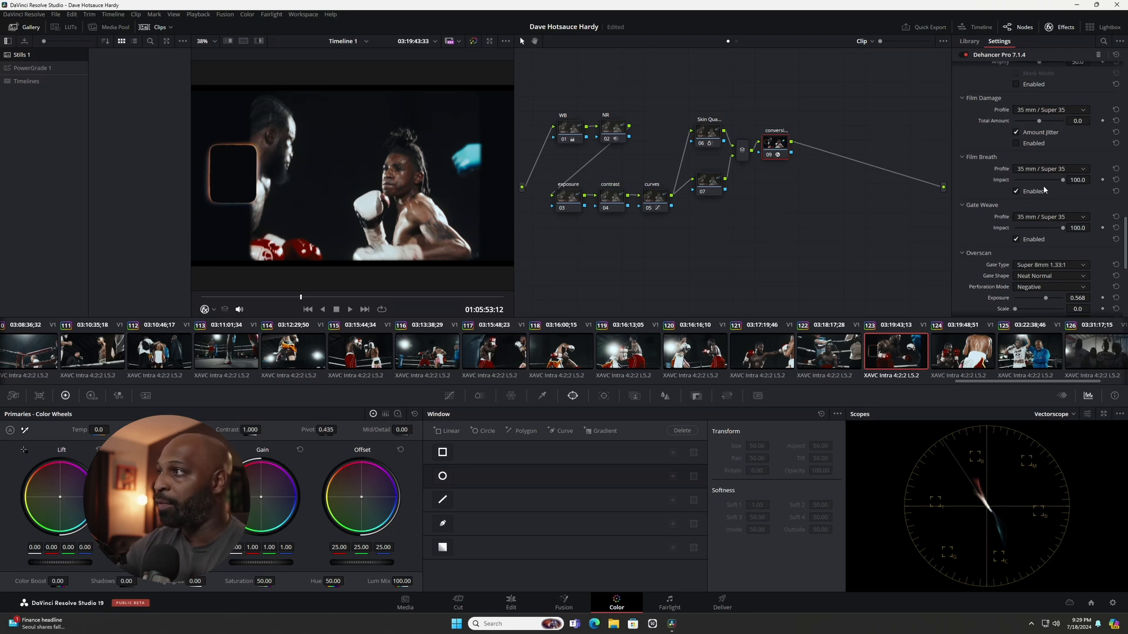
{"action": "left_click_drag", "start_coordinate": [1039, 120], "coordinate": [1063, 128]}
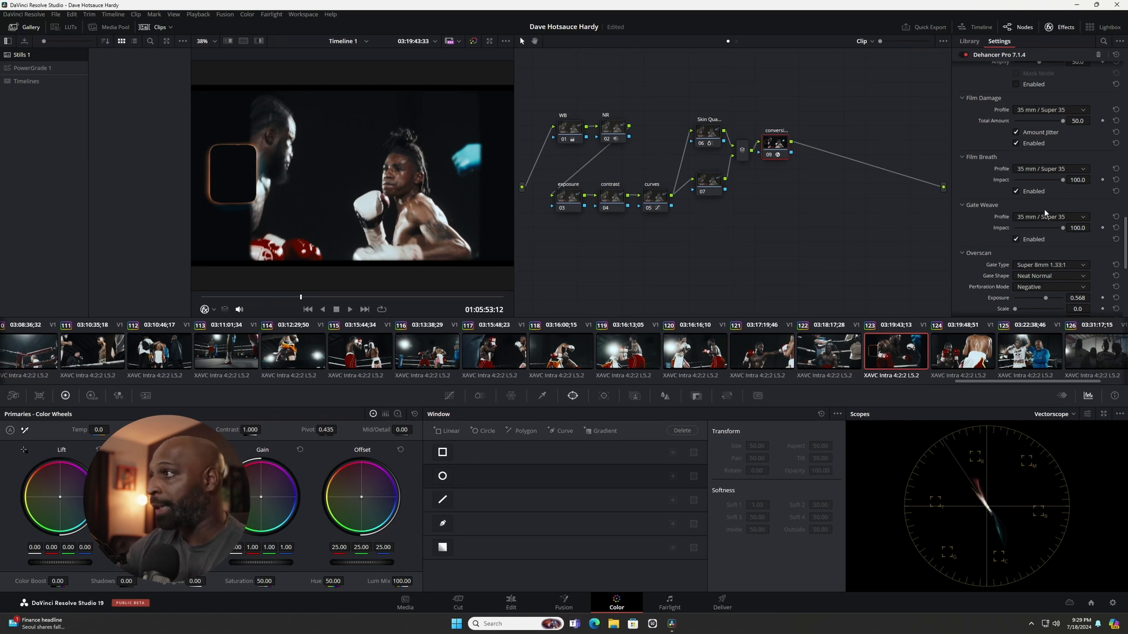
Enable Bloom with Amplify at about 54.2 and raise the Halation Amplify to 100
{"action": "scroll", "coordinate": [1050, 197], "scroll_direction": "up", "scroll_amount": 3}
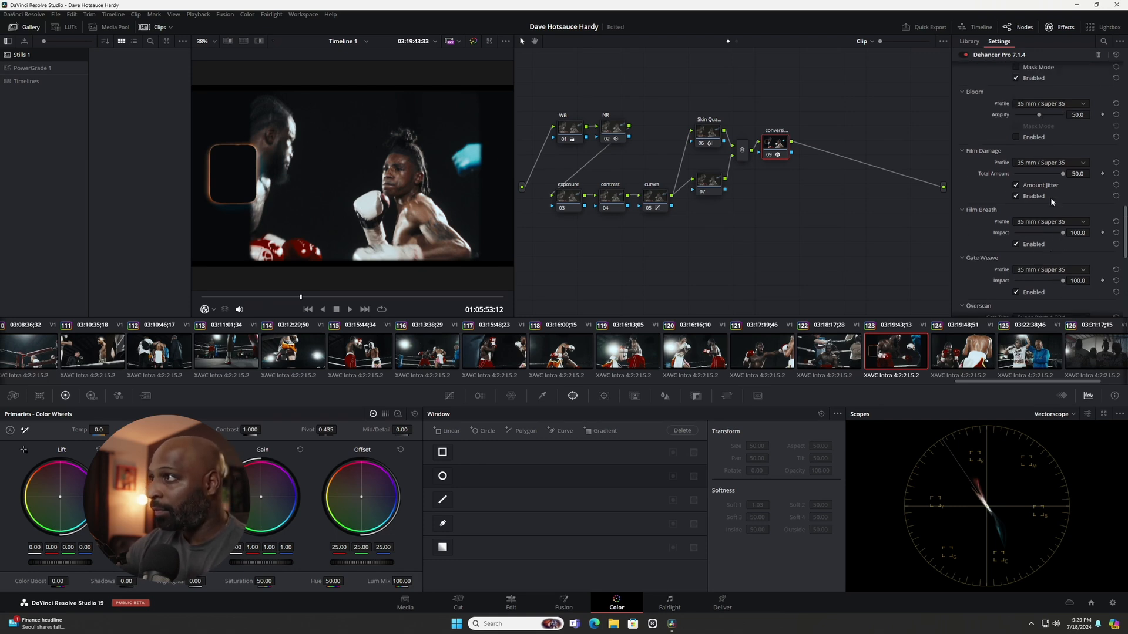
{"action": "left_click", "coordinate": [1016, 163]}
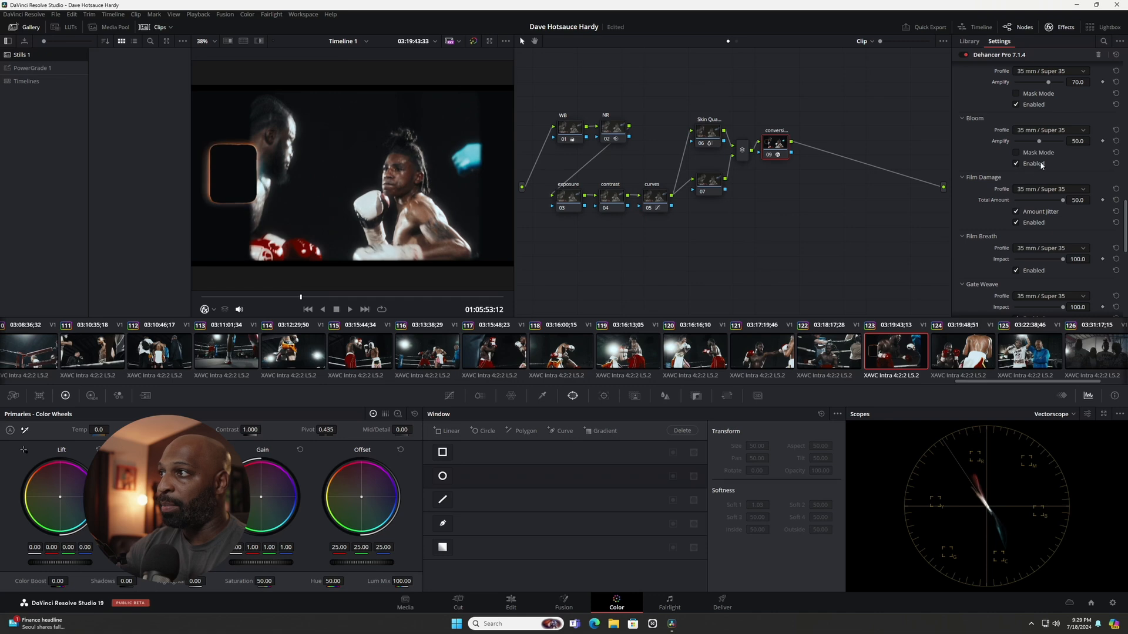
{"action": "left_click_drag", "start_coordinate": [1038, 145], "coordinate": [1044, 146]}
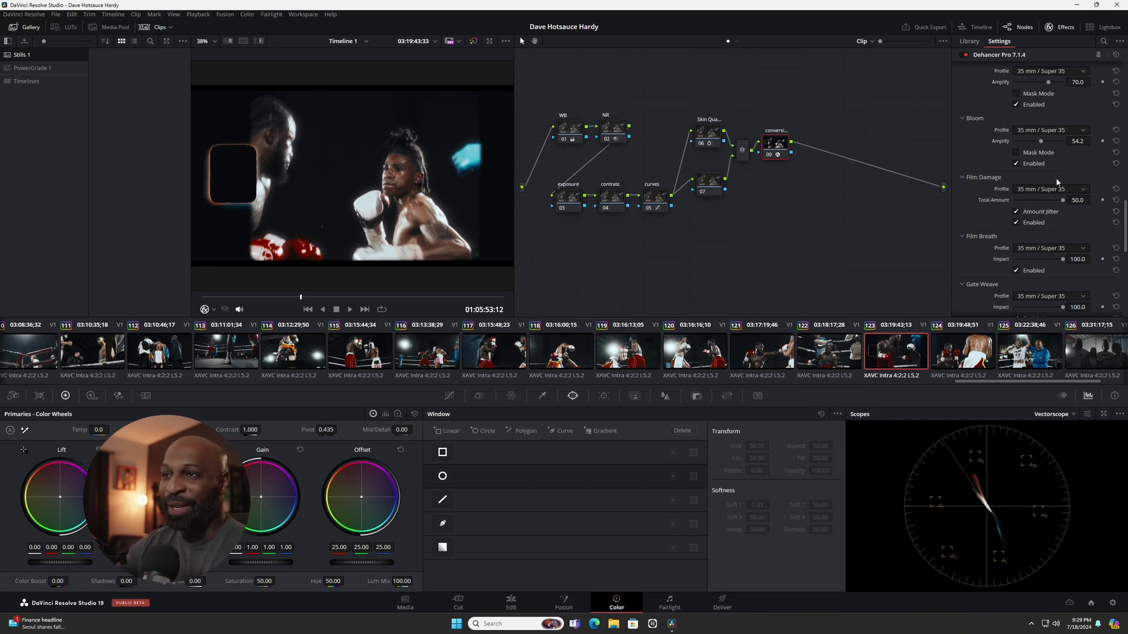
{"action": "scroll", "coordinate": [1061, 188], "scroll_direction": "up", "scroll_amount": 2}
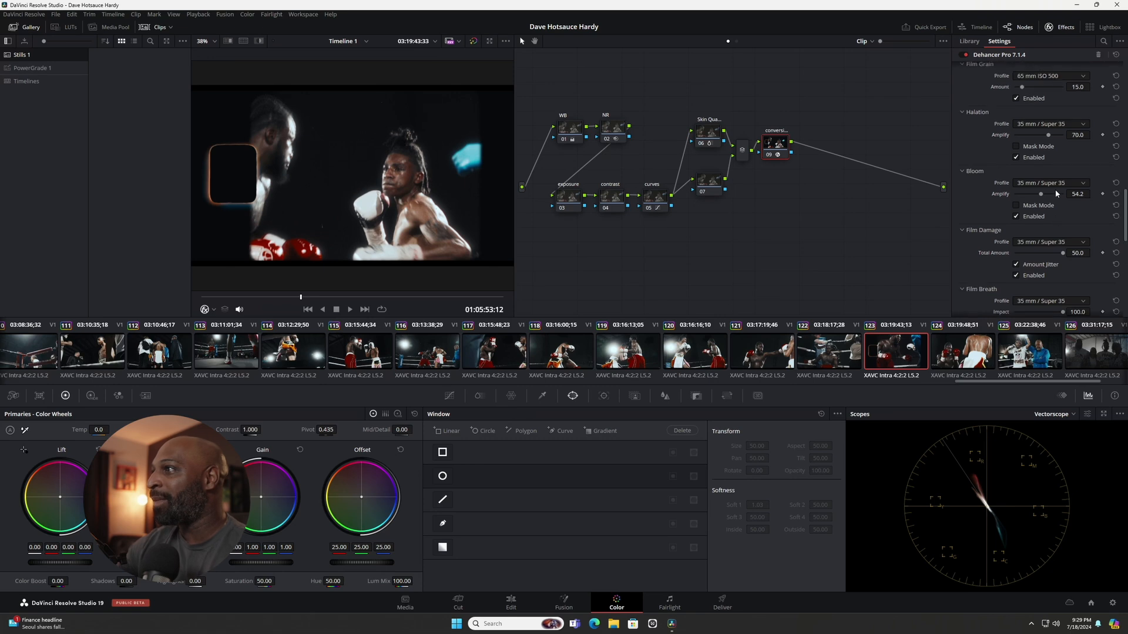
{"action": "left_click_drag", "start_coordinate": [1047, 136], "coordinate": [1064, 137]}
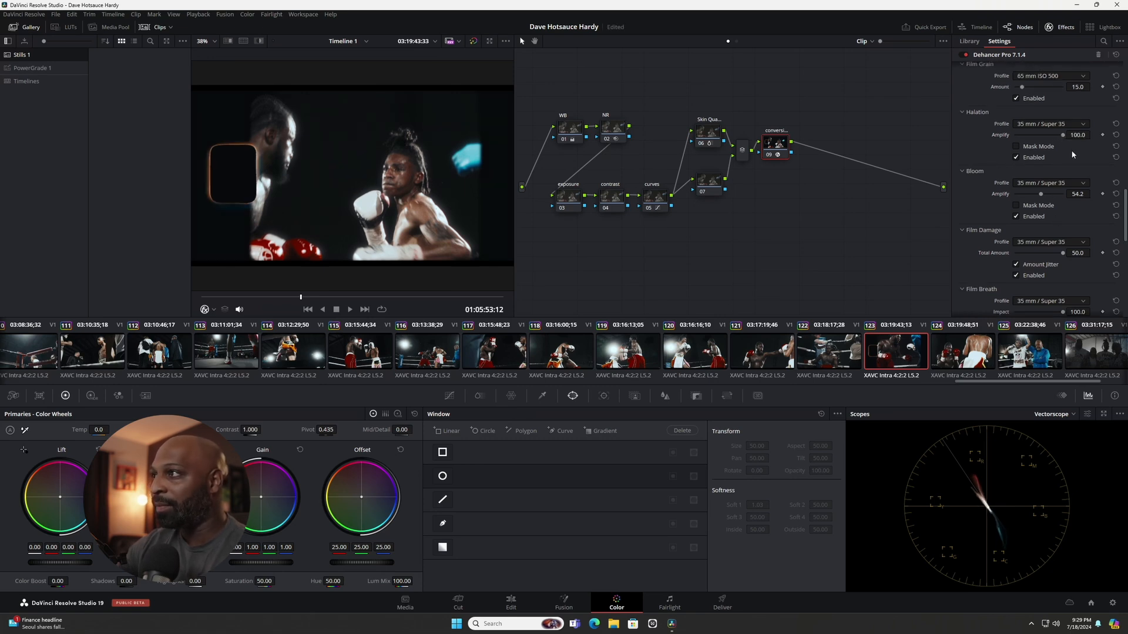
Set Film Grain to the 8 mm ISO 250 profile with Amount 100 and play the clip full screen to review the look
{"action": "scroll", "coordinate": [1061, 170], "scroll_direction": "up", "scroll_amount": 2}
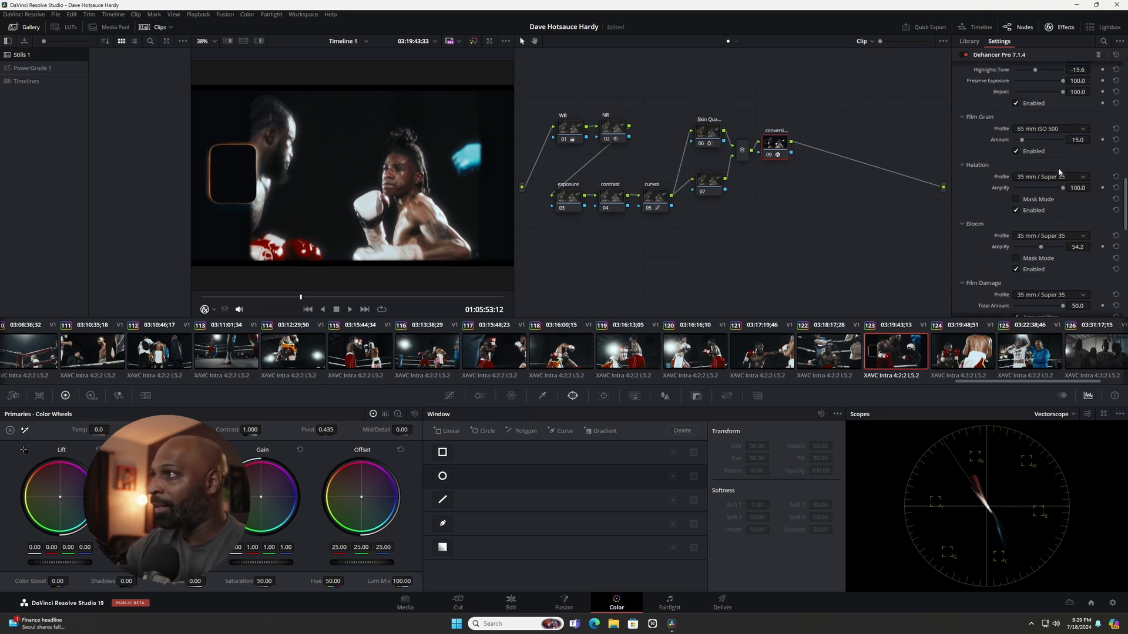
{"action": "left_click", "coordinate": [1044, 131]}
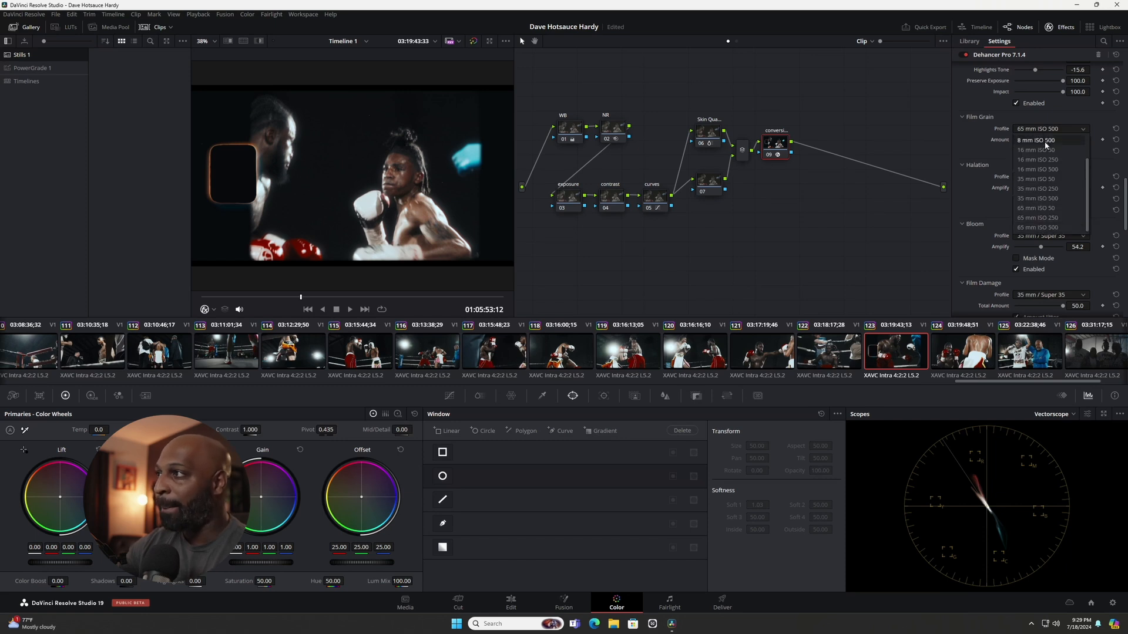
{"action": "scroll", "coordinate": [1045, 143], "scroll_direction": "up", "scroll_amount": 1}
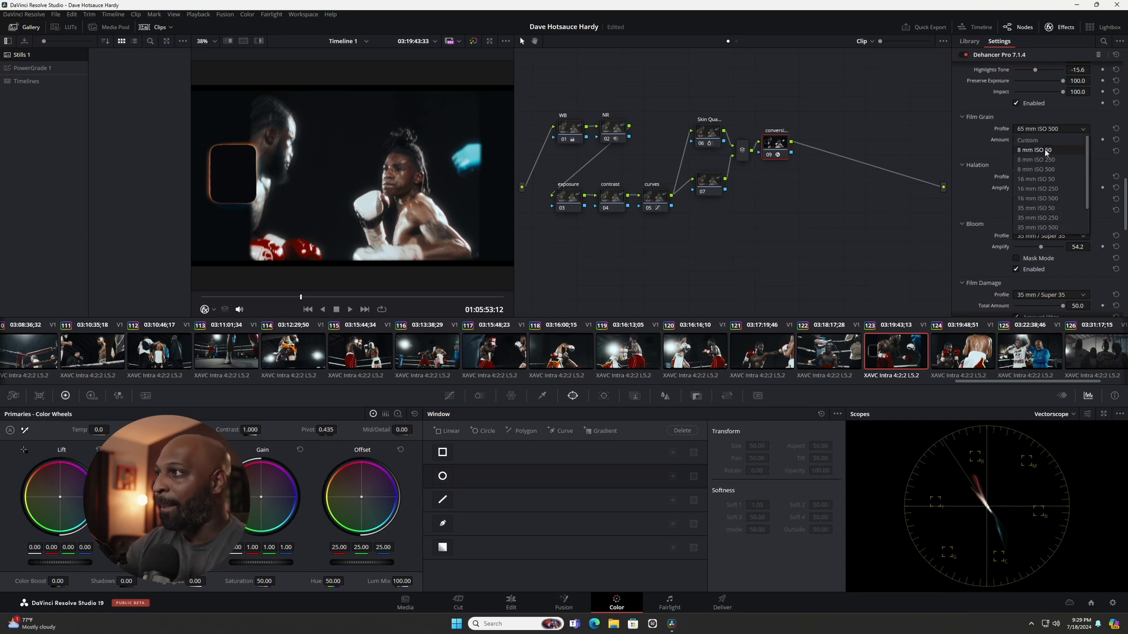
{"action": "left_click", "coordinate": [1046, 159]}
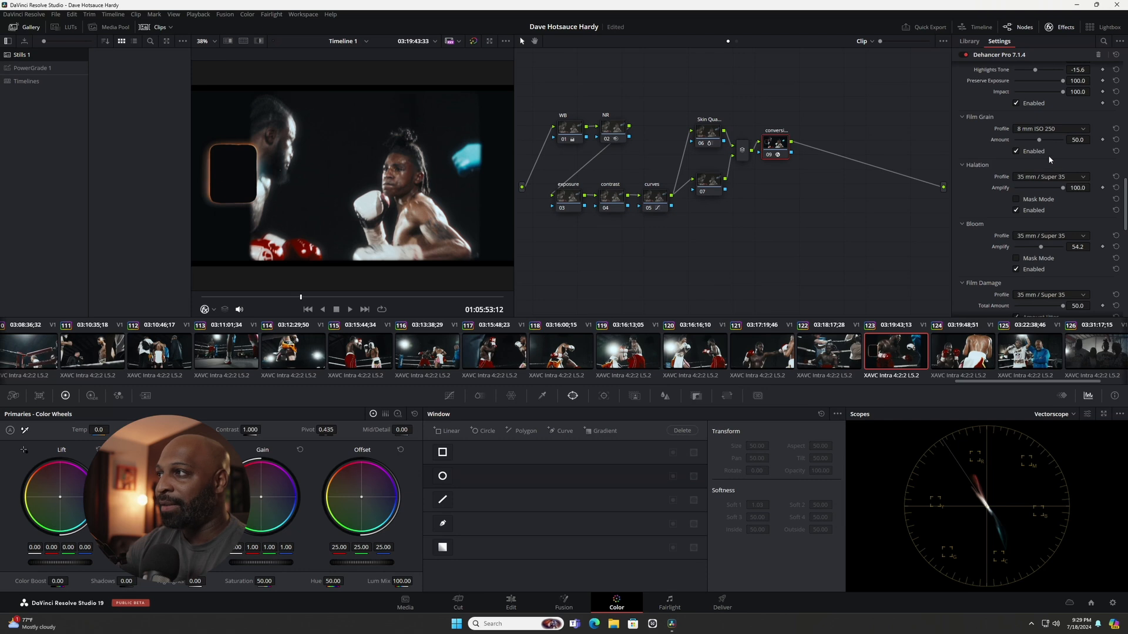
{"action": "left_click_drag", "start_coordinate": [1041, 143], "coordinate": [1111, 149]}
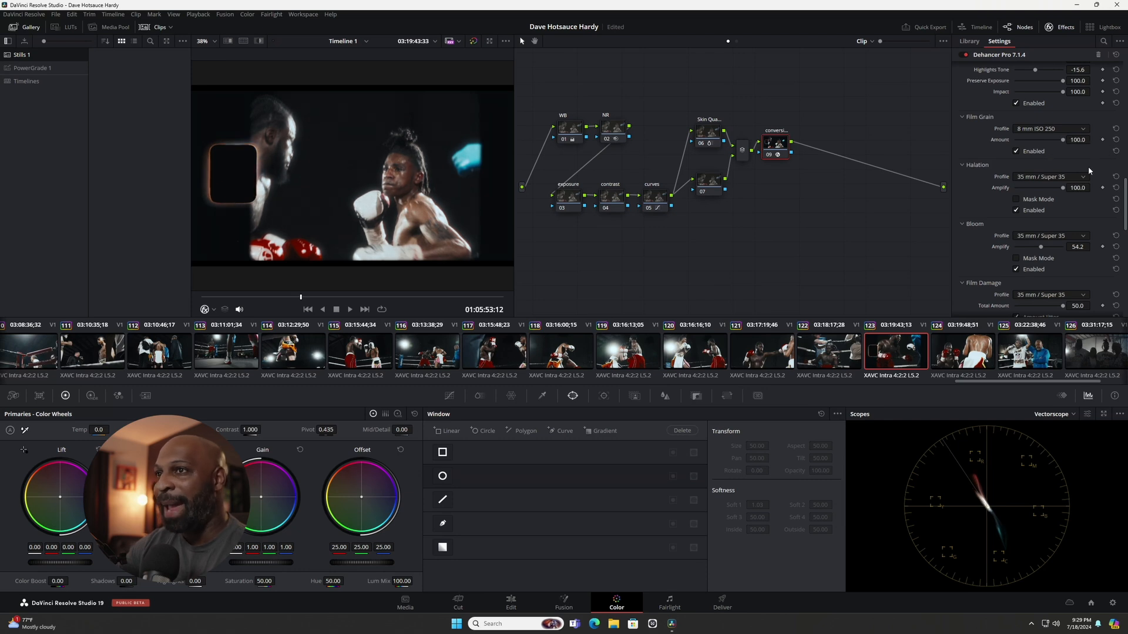
{"action": "key", "text": "ctrl+f"}
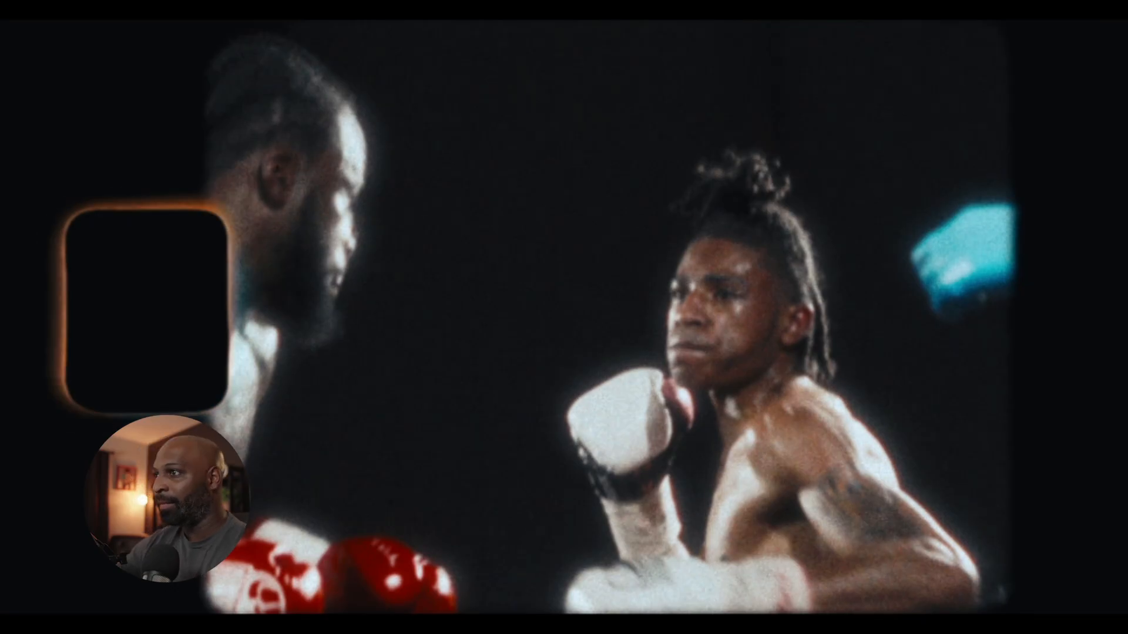
{"action": "key", "text": "space"}
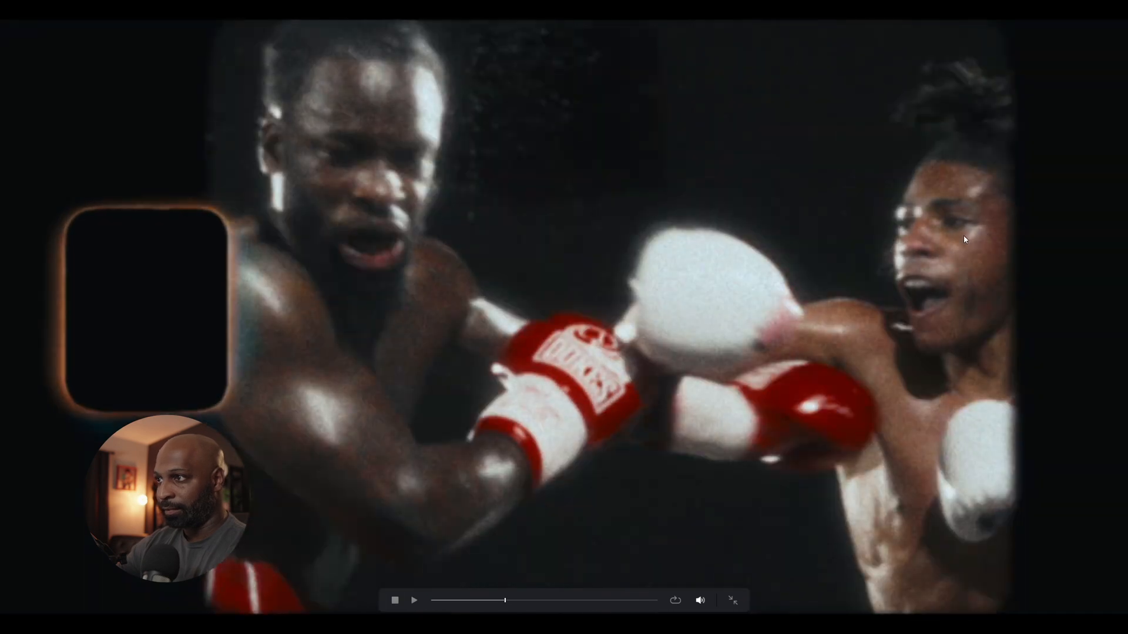